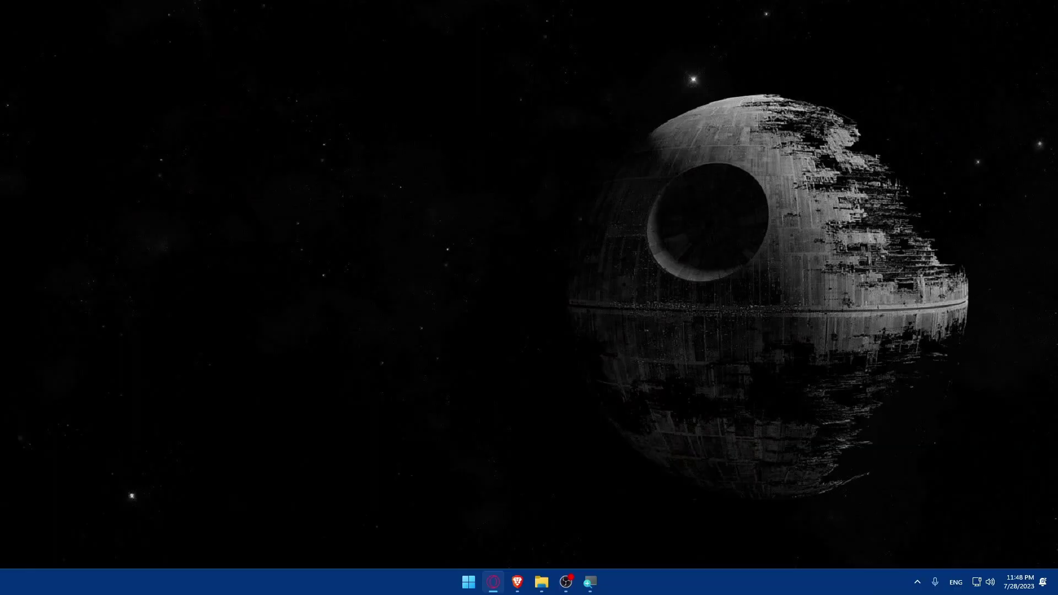
Launch Brave and load mailchimp.com from the address bar suggestion
click(277, 348)
click(518, 583)
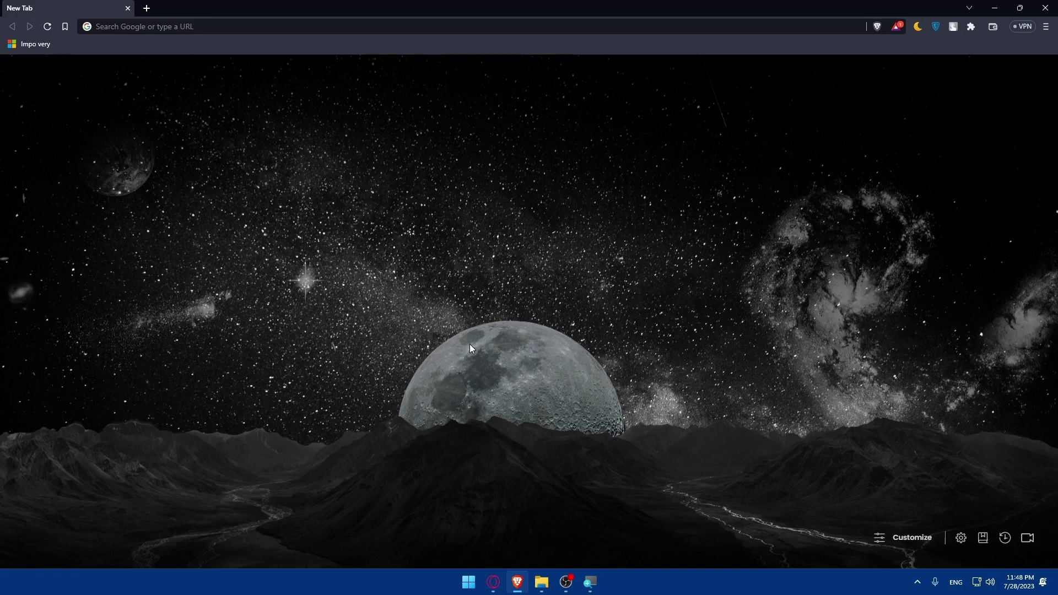
click(231, 26)
text(mail)
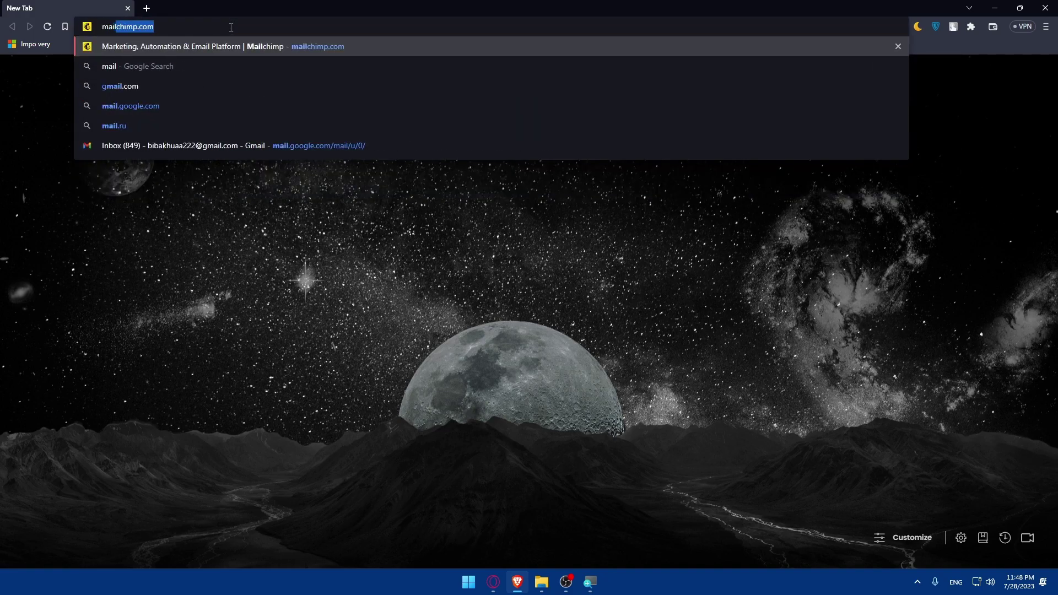
key(Return)
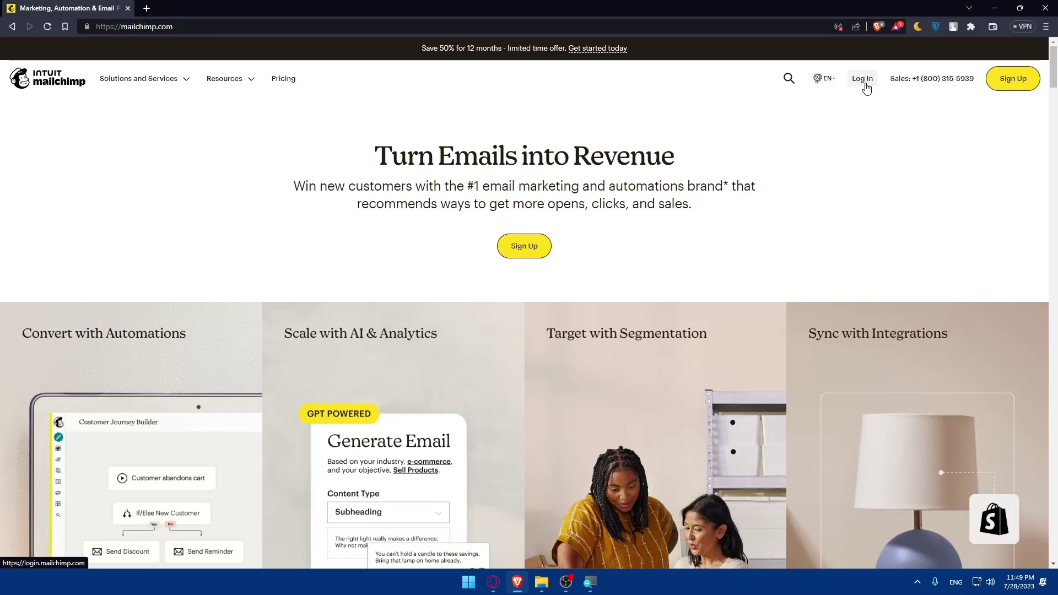
Leave the Pricing page and log in to Mailchimp with the saved login, staying logged in
click(526, 252)
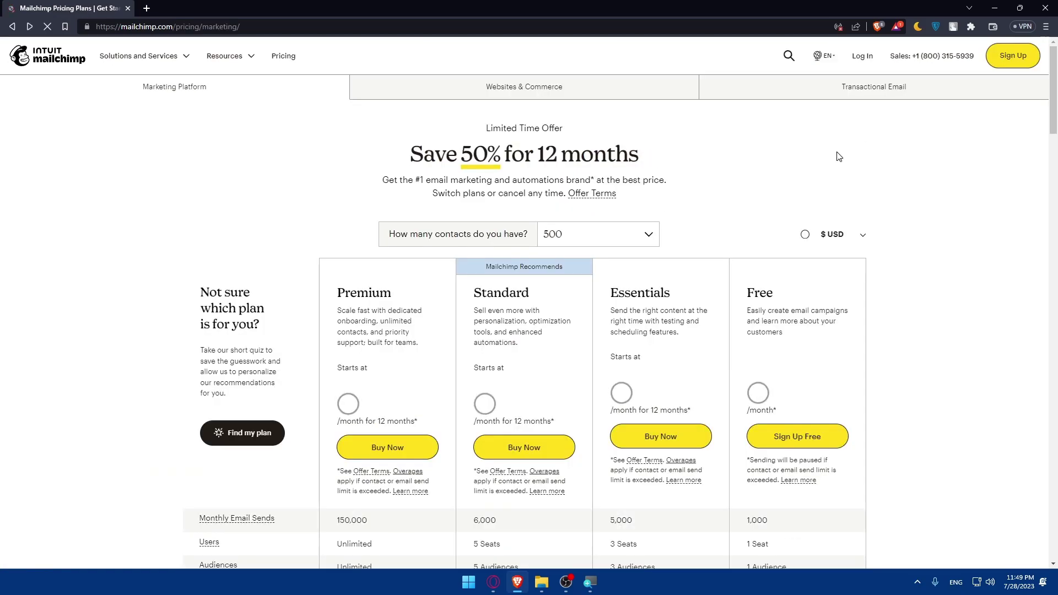
key(alt+Left)
click(864, 80)
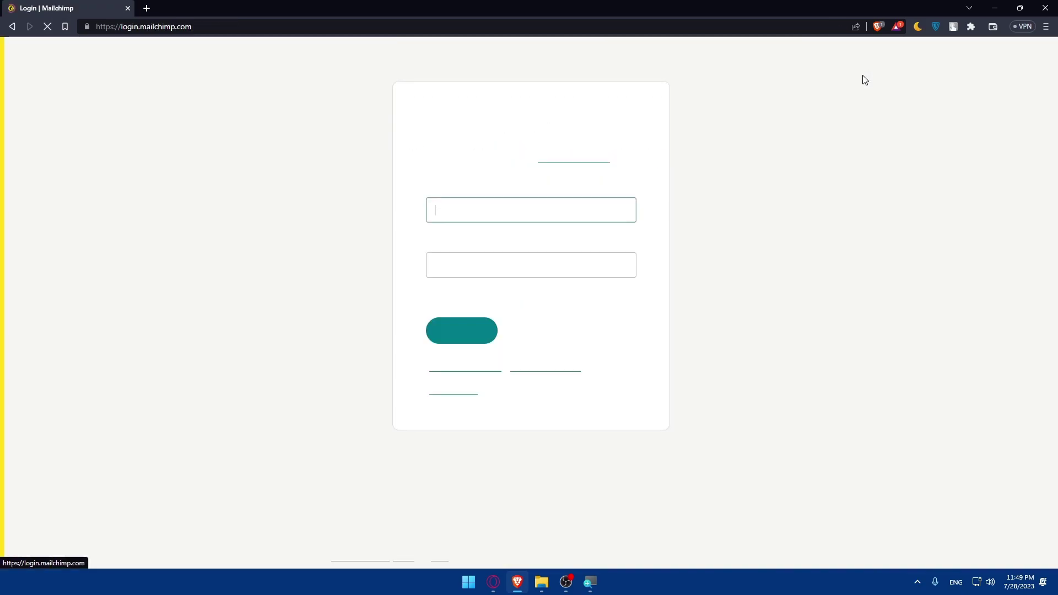
click(509, 218)
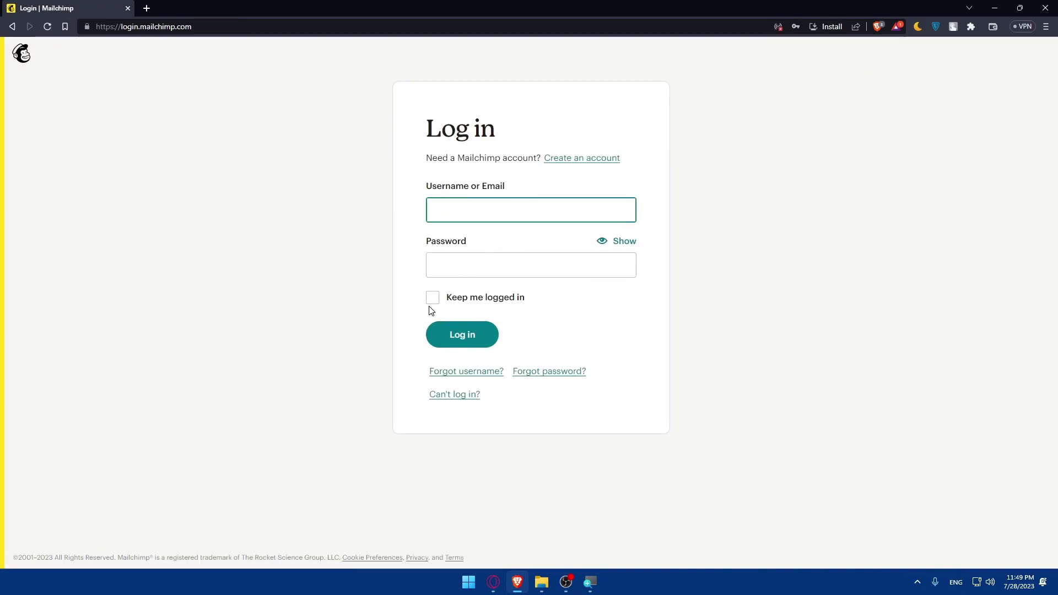
key(Down)
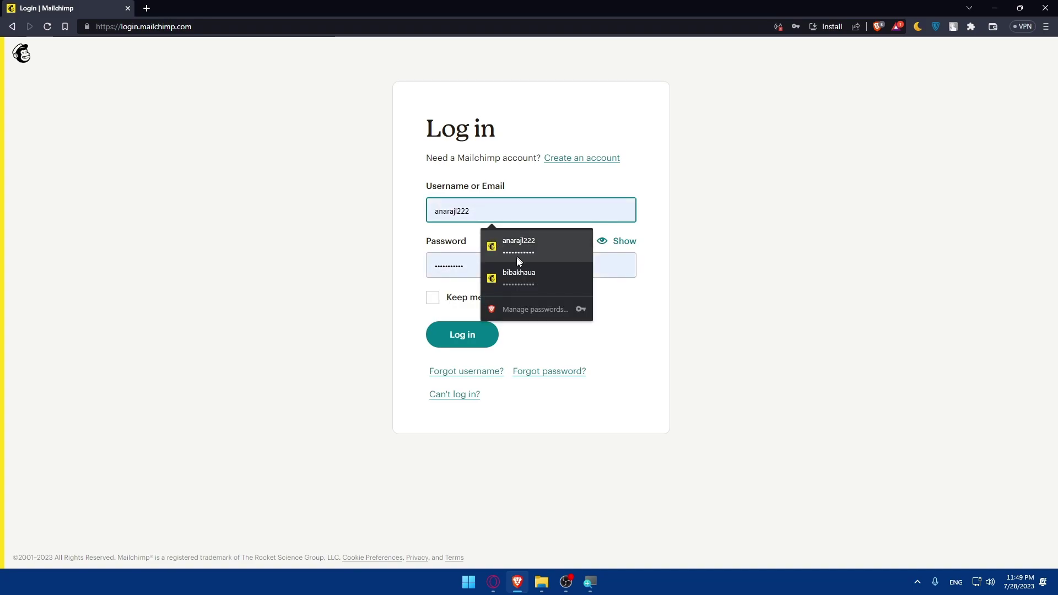
click(514, 255)
click(432, 299)
click(455, 335)
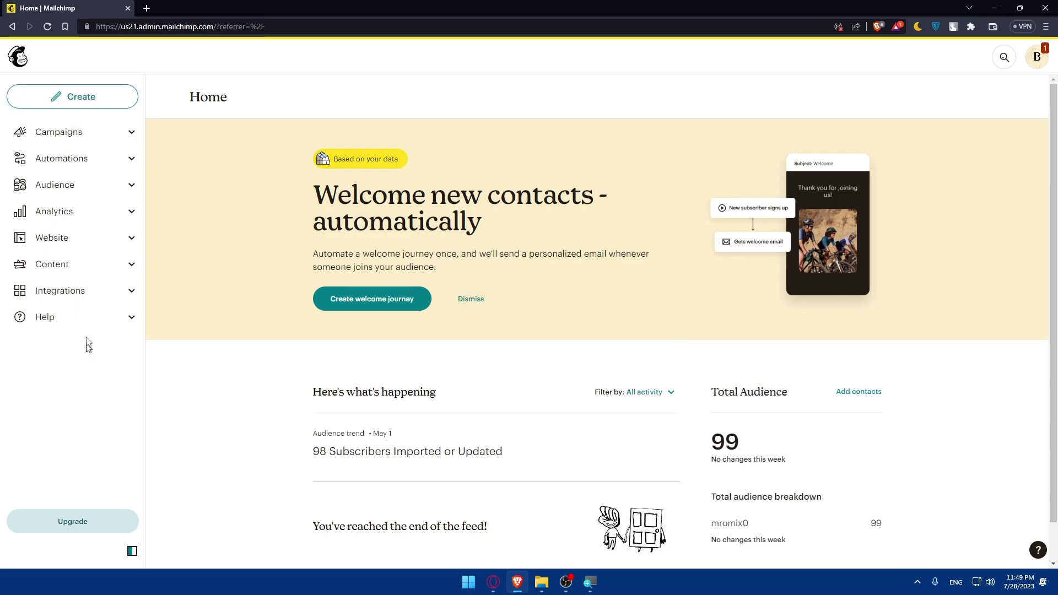
Open the audience's All contacts list and look over the Add contacts and Manage contacts menus
click(82, 185)
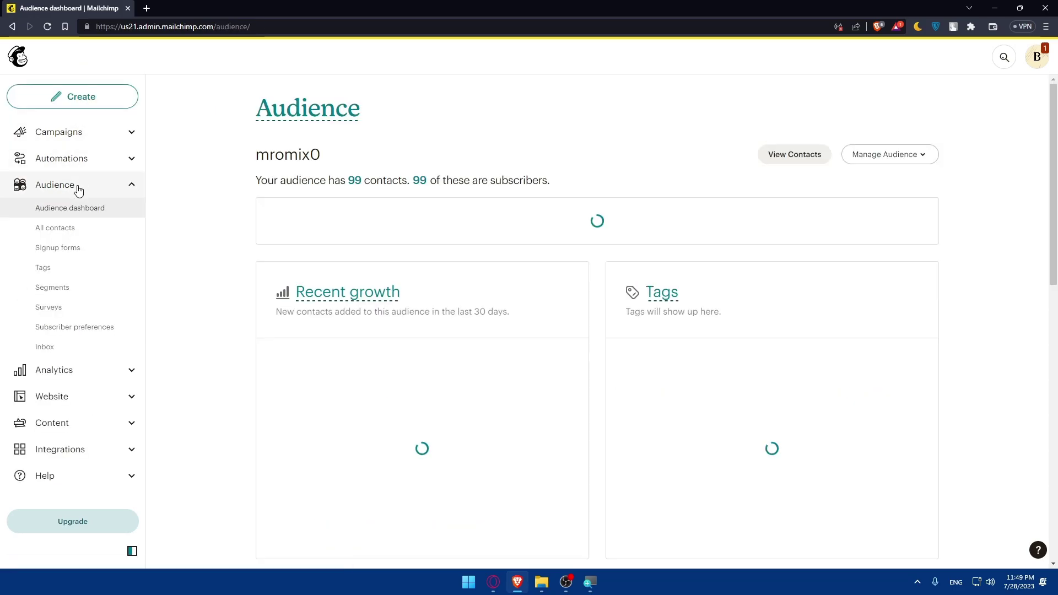
click(65, 226)
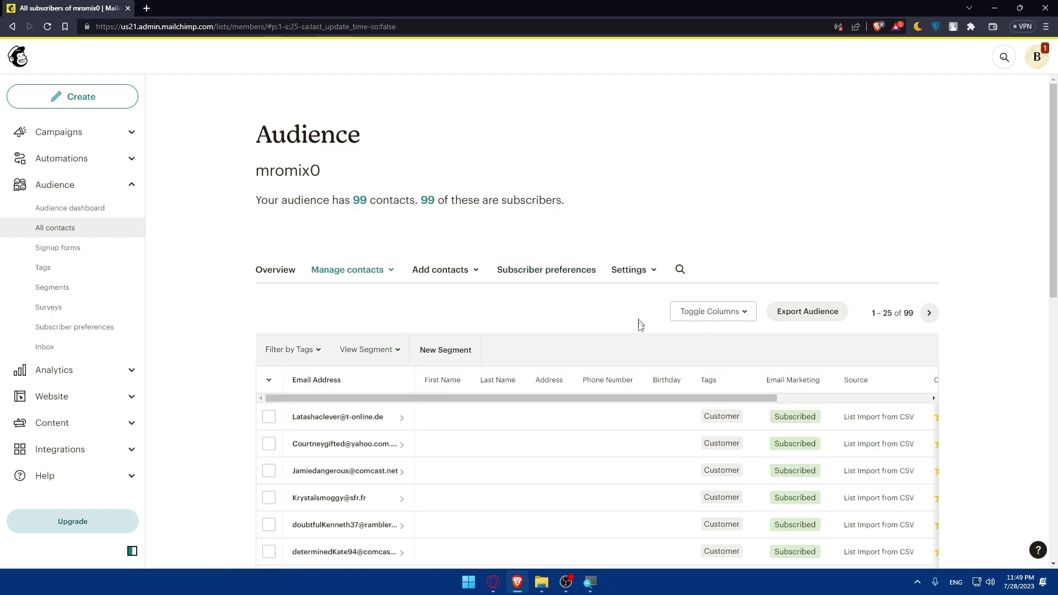
click(448, 271)
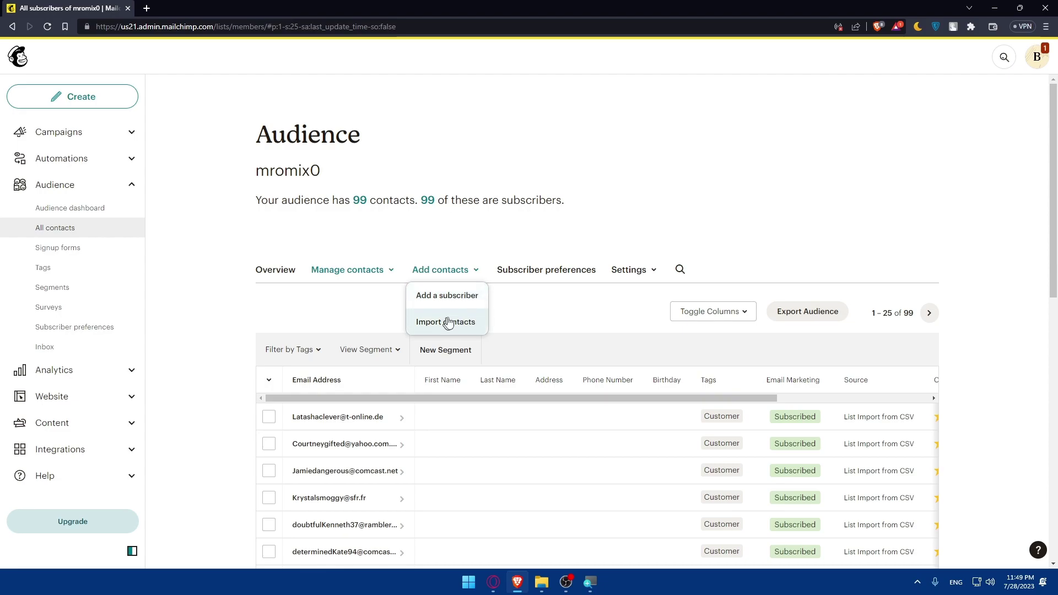
click(350, 272)
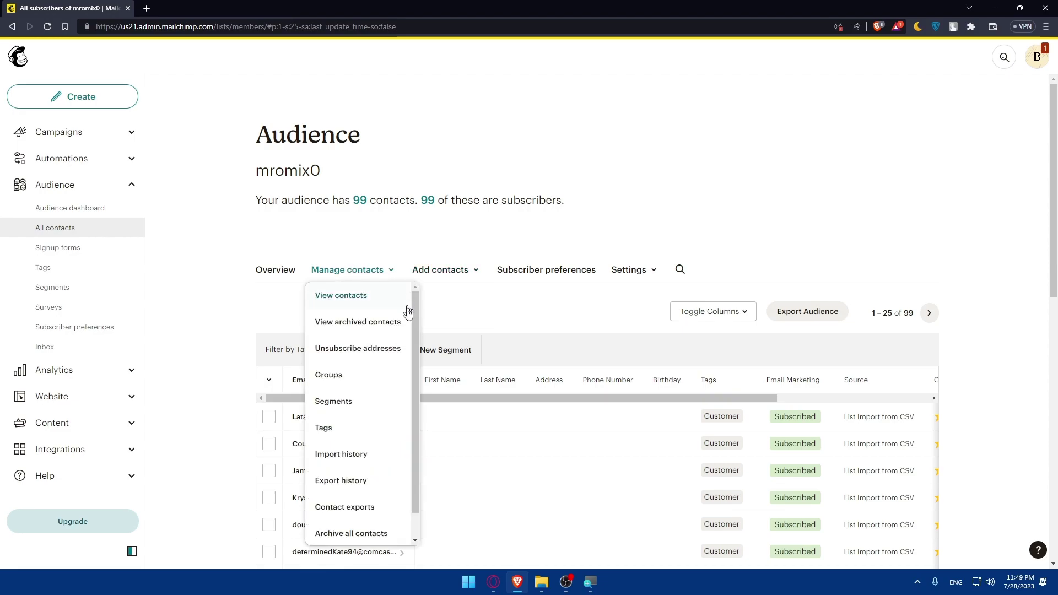
click(454, 321)
Scroll through the table of 99 subscribed contacts
scroll(540, 293, down, 2)
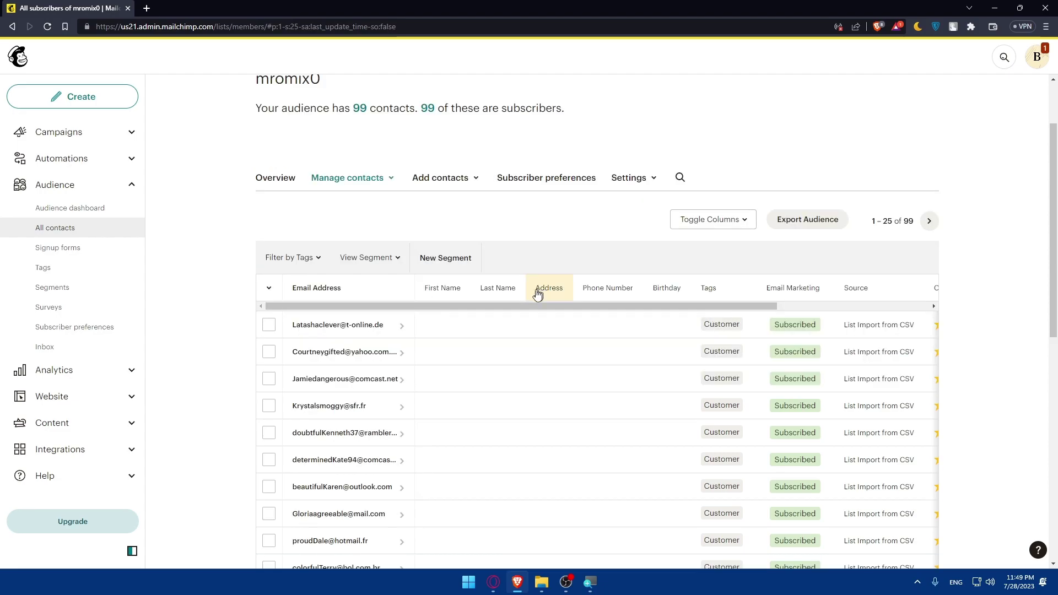
scroll(436, 271, down, 3)
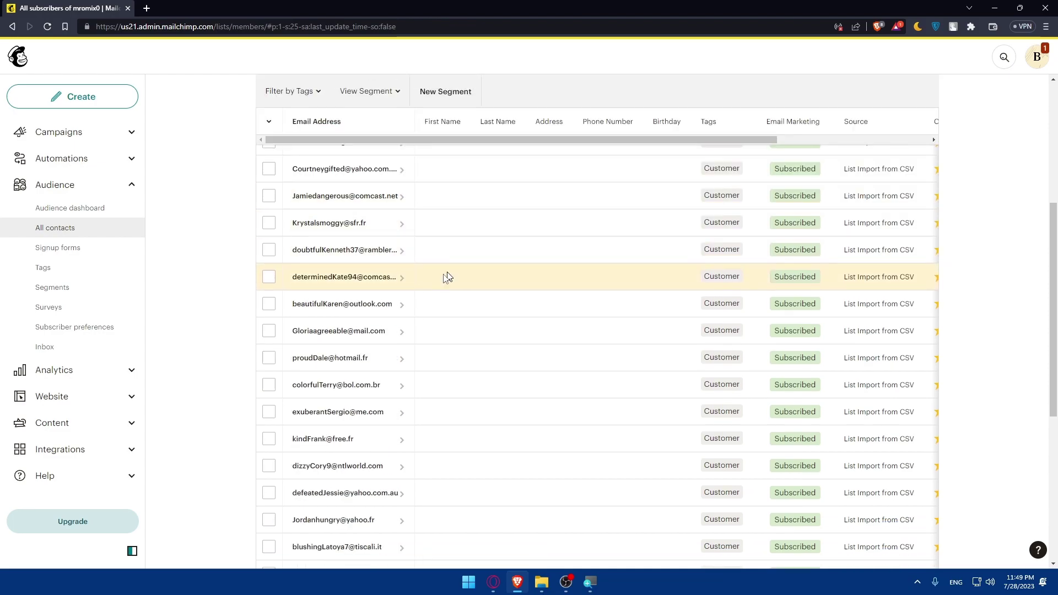
scroll(427, 215, up, 5)
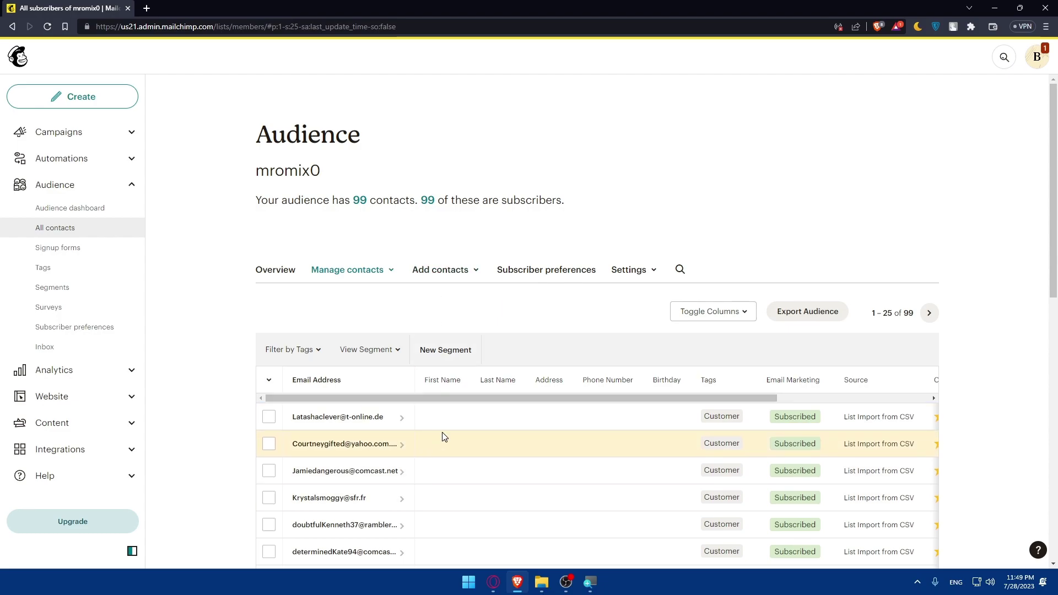
scroll(750, 434, down, 11)
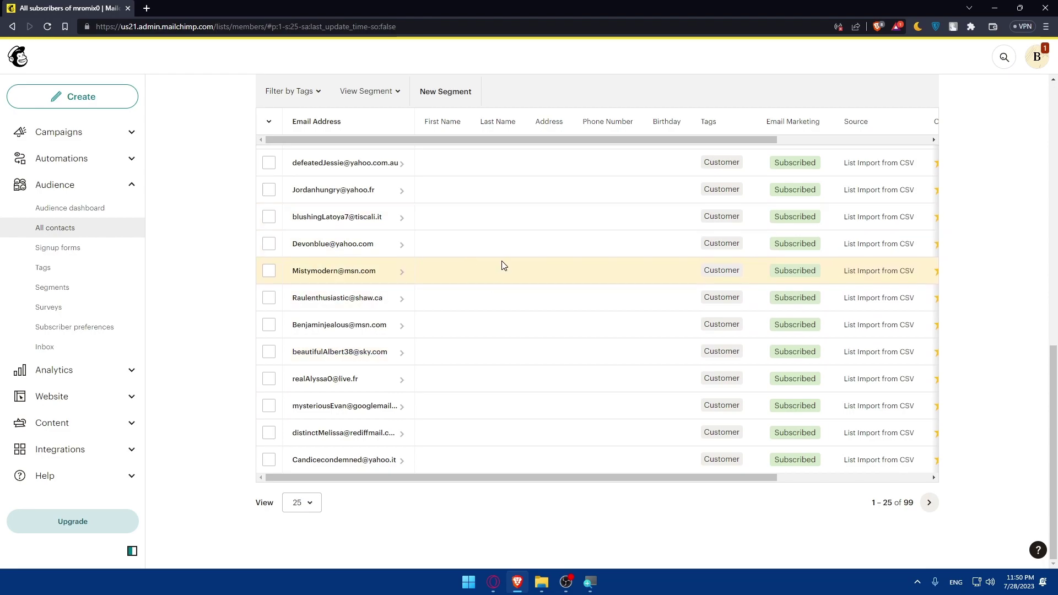
scroll(502, 270, up, 11)
scroll(503, 331, down, 2)
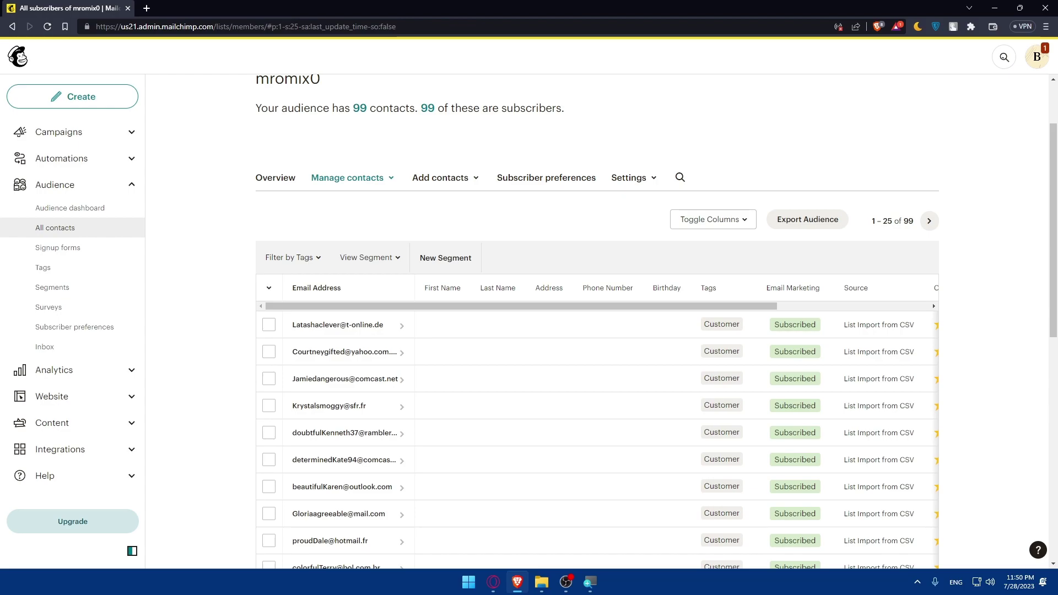
In a new tab, go to squarespace.com and open Your Site Title from the Account Dashboard
click(146, 8)
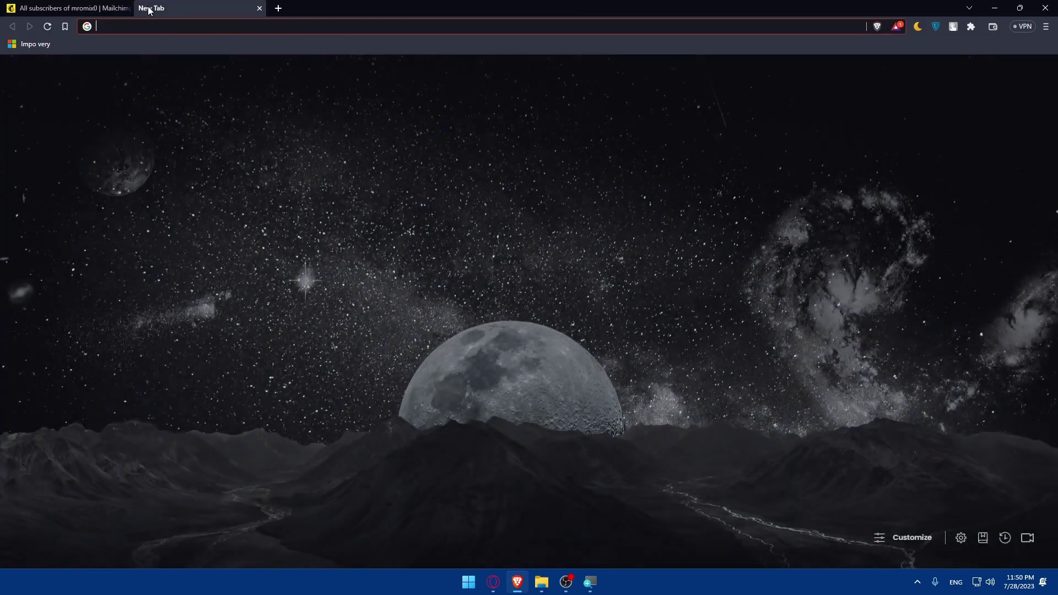
text(sq)
key(Return)
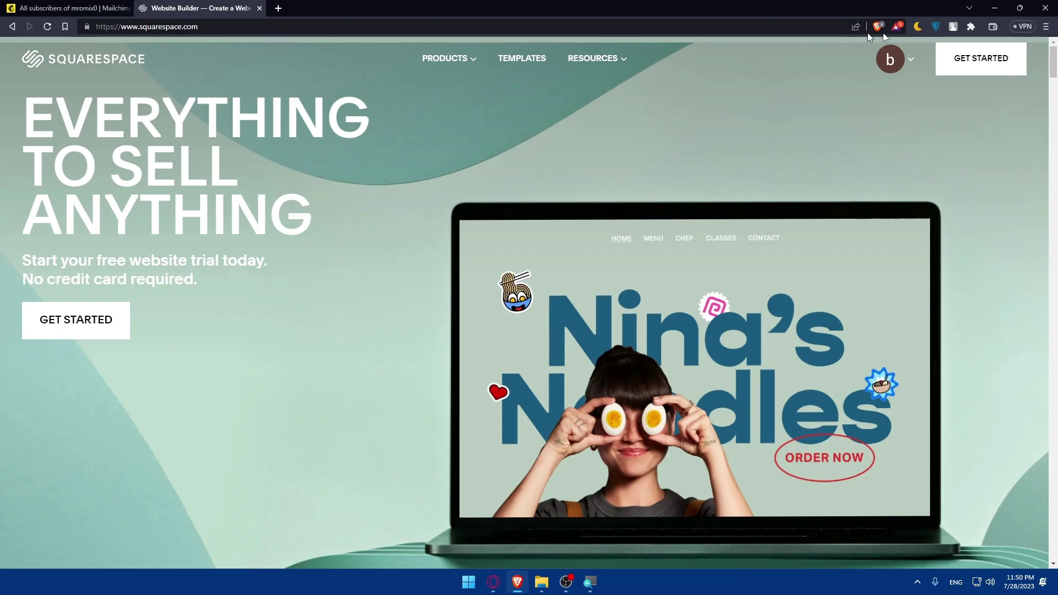
click(890, 59)
click(857, 139)
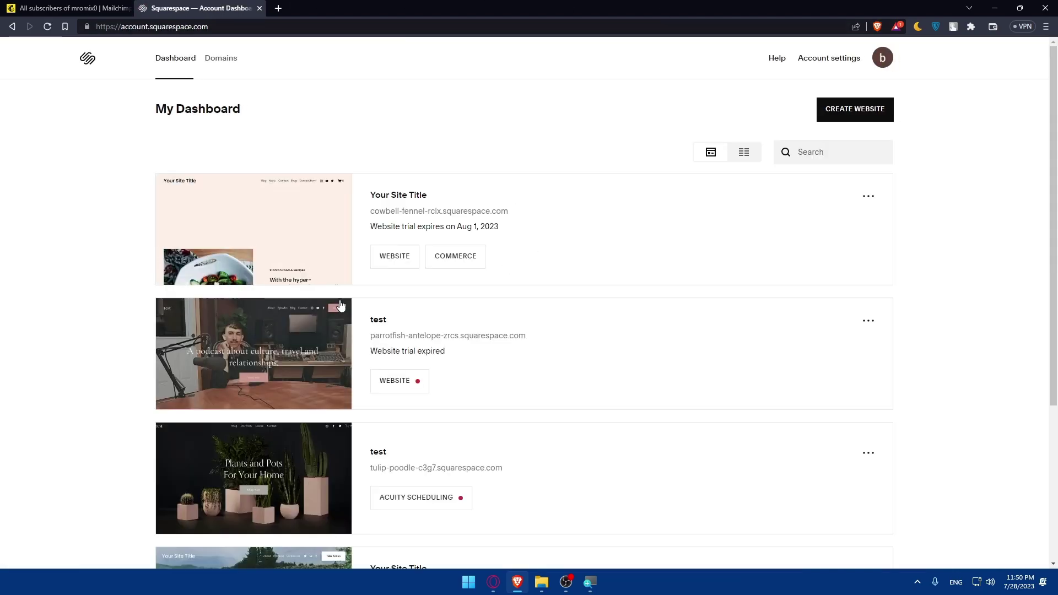
click(235, 208)
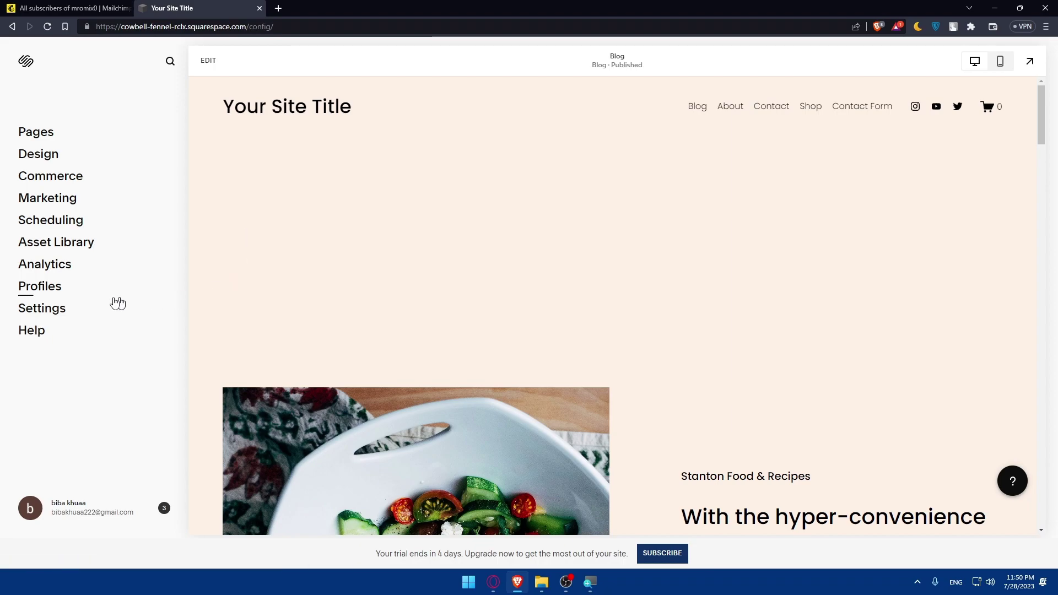
Open the site Settings and go to SEO Appearance under Marketing
click(60, 309)
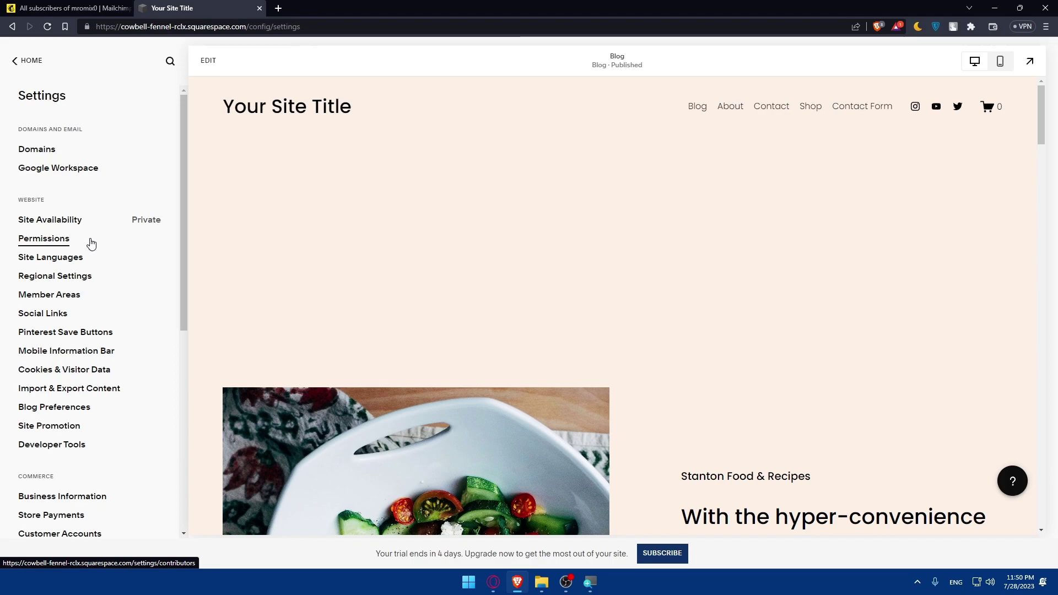
scroll(91, 242, down, 5)
scroll(93, 245, up, 5)
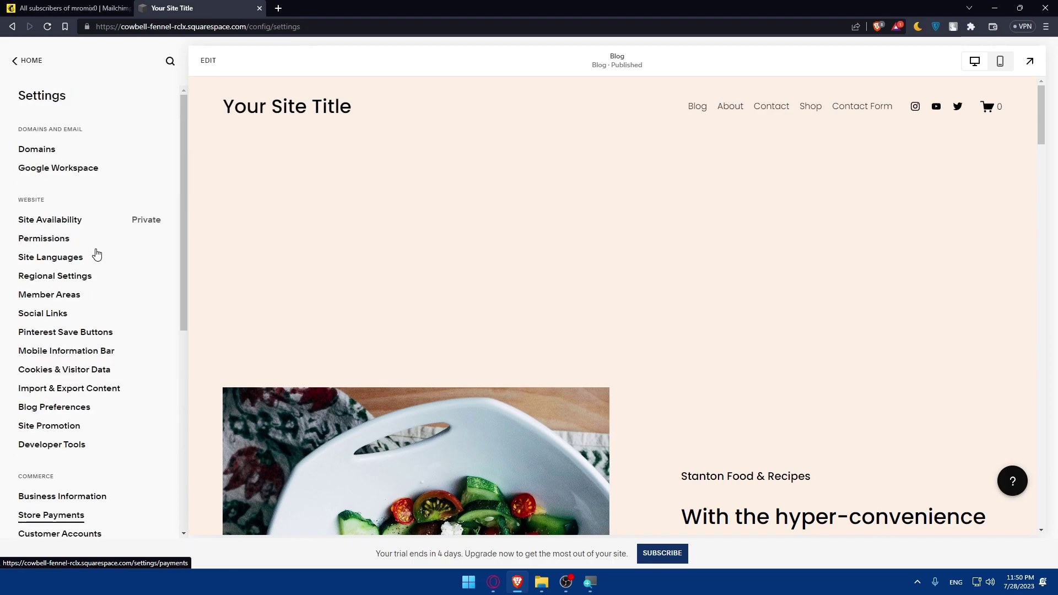
scroll(97, 254, down, 5)
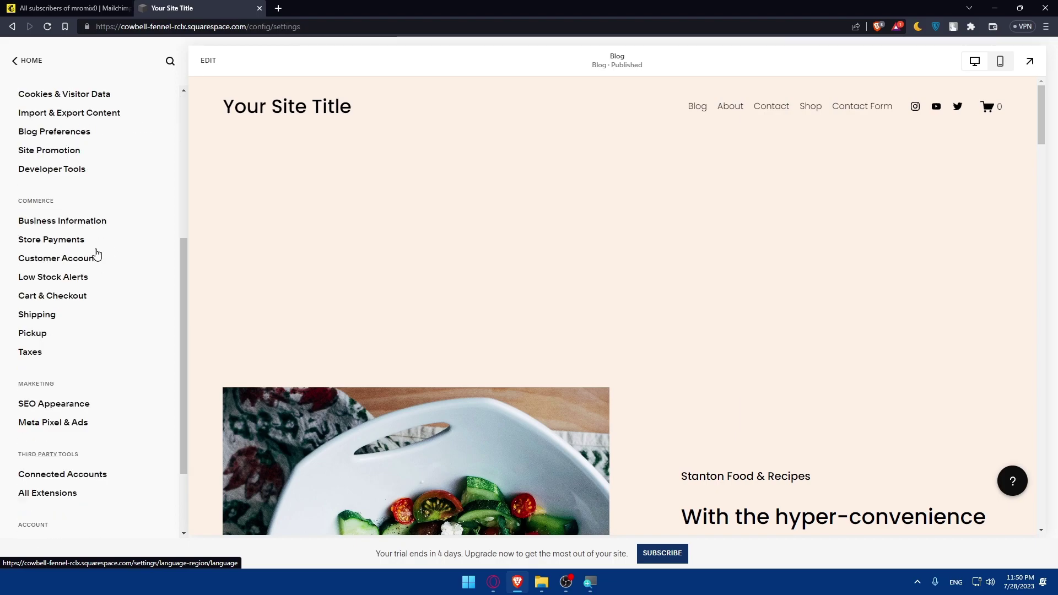
scroll(97, 254, down, 2)
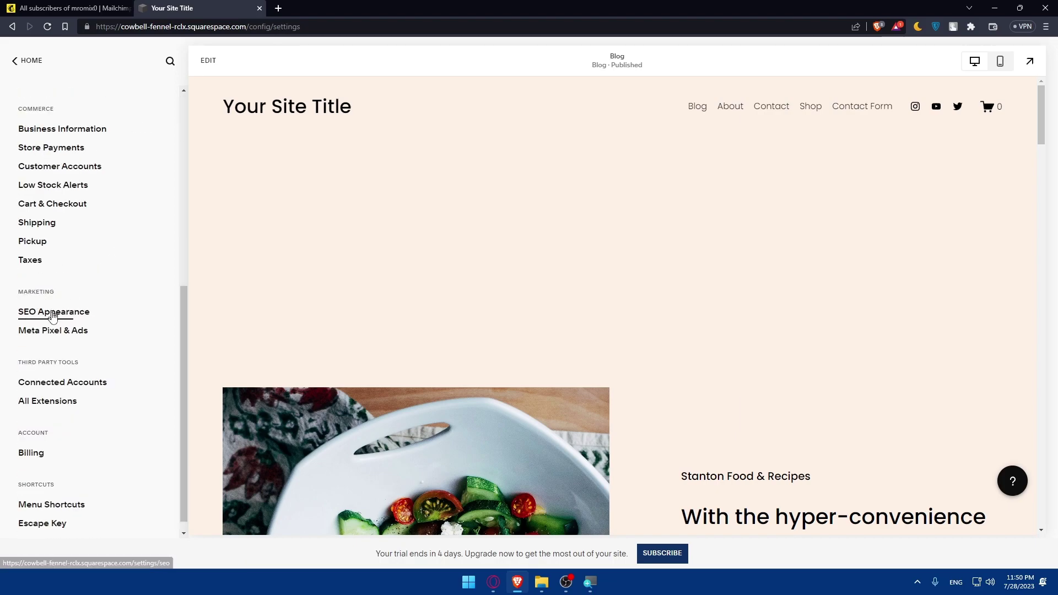
click(53, 311)
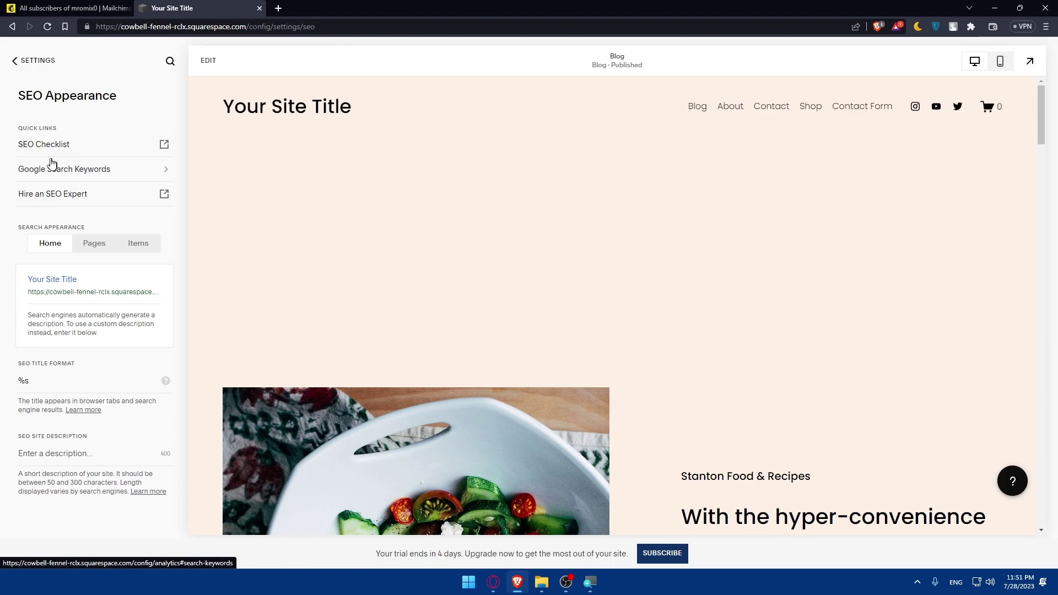
Review the Google Search Keywords analytics, dismissing its welcome dialog, then return to SEO Appearance
click(99, 171)
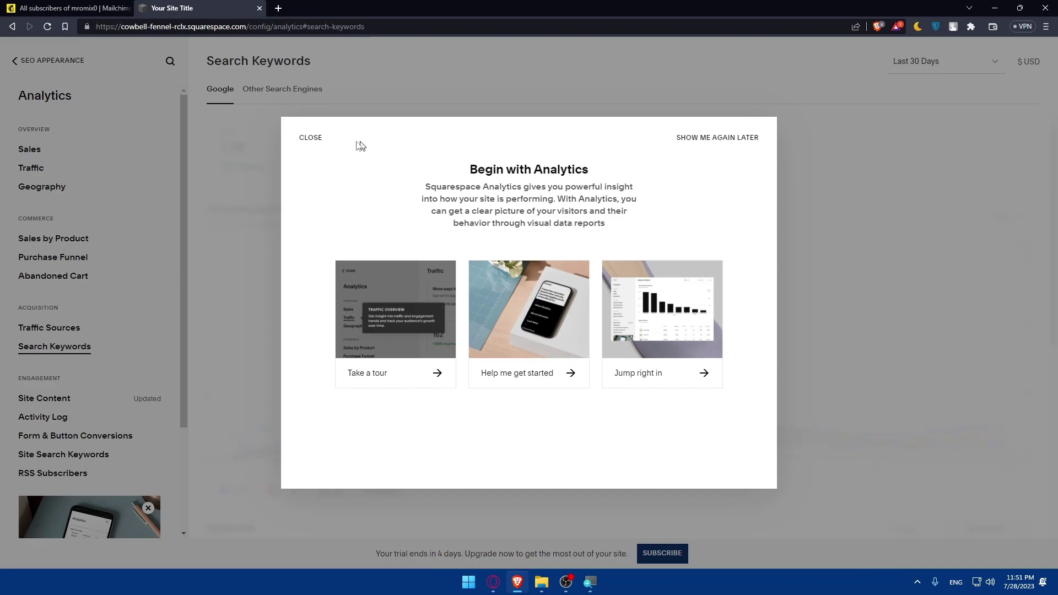
click(310, 138)
key(alt+Left)
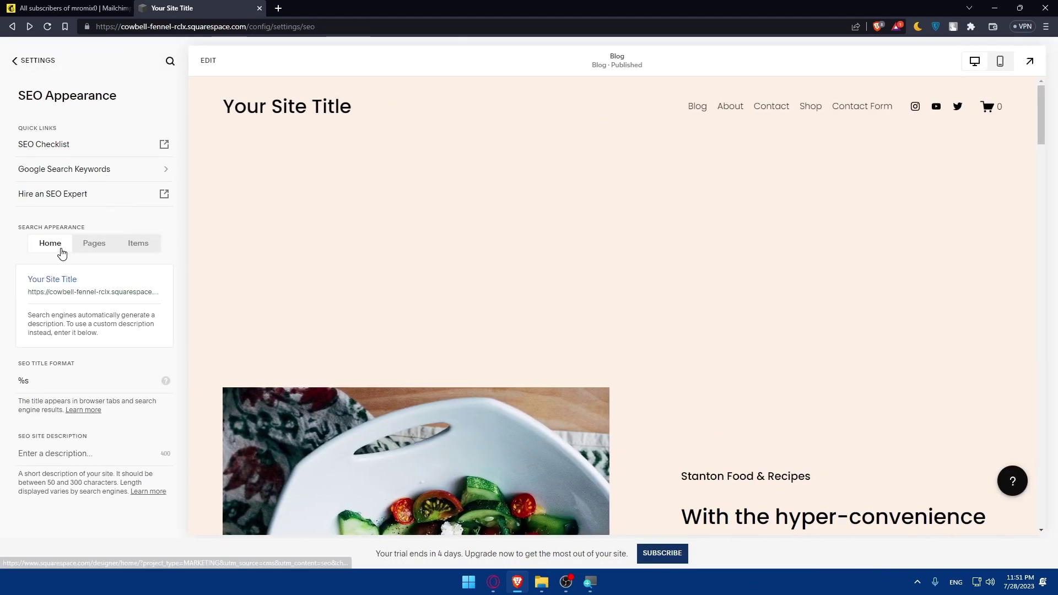
click(104, 169)
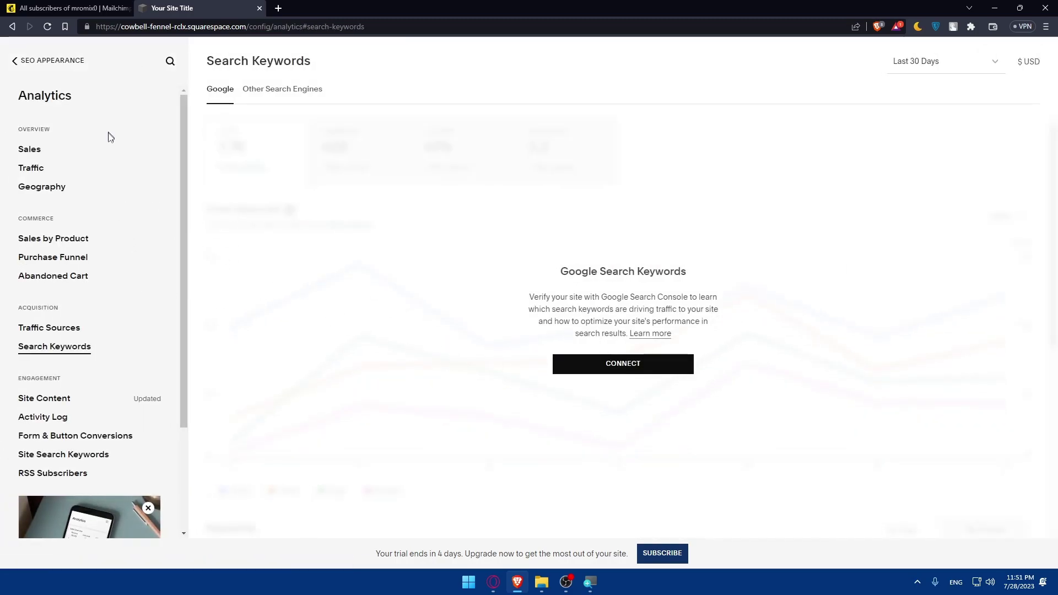
scroll(108, 187, down, 3)
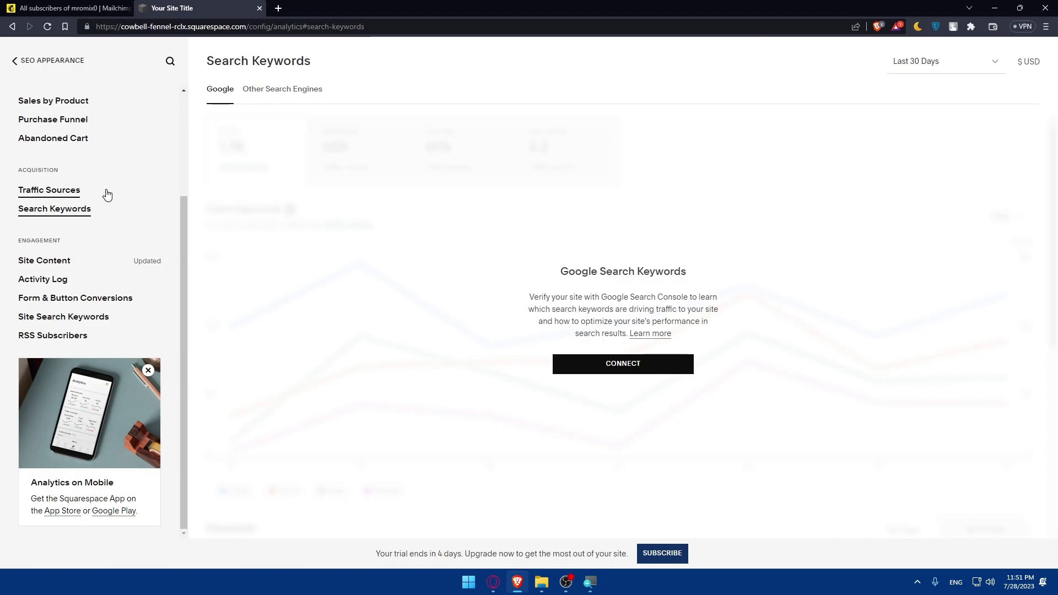
scroll(106, 219, up, 3)
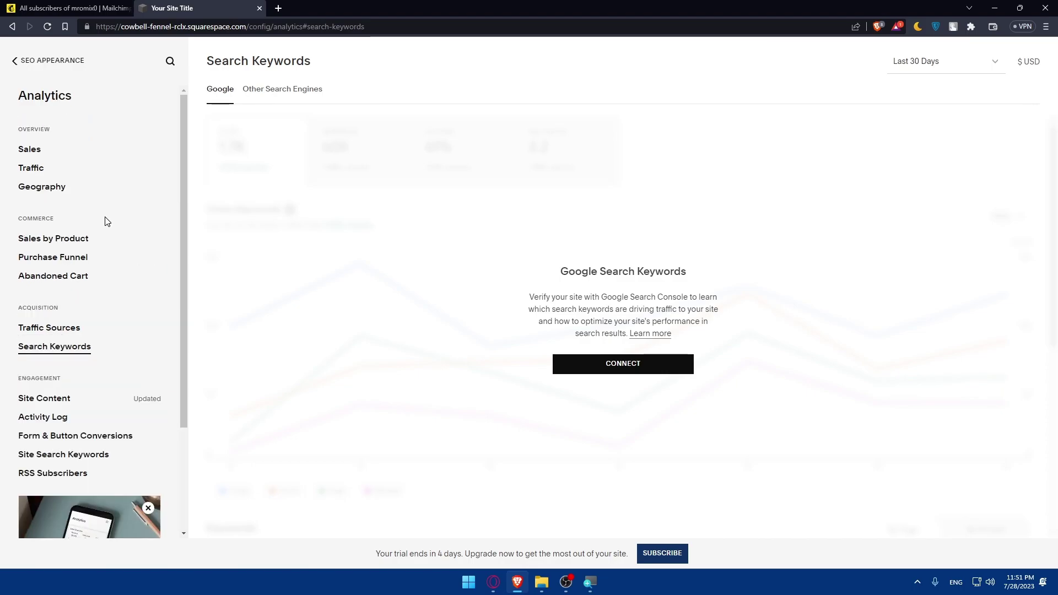
key(alt+Left)
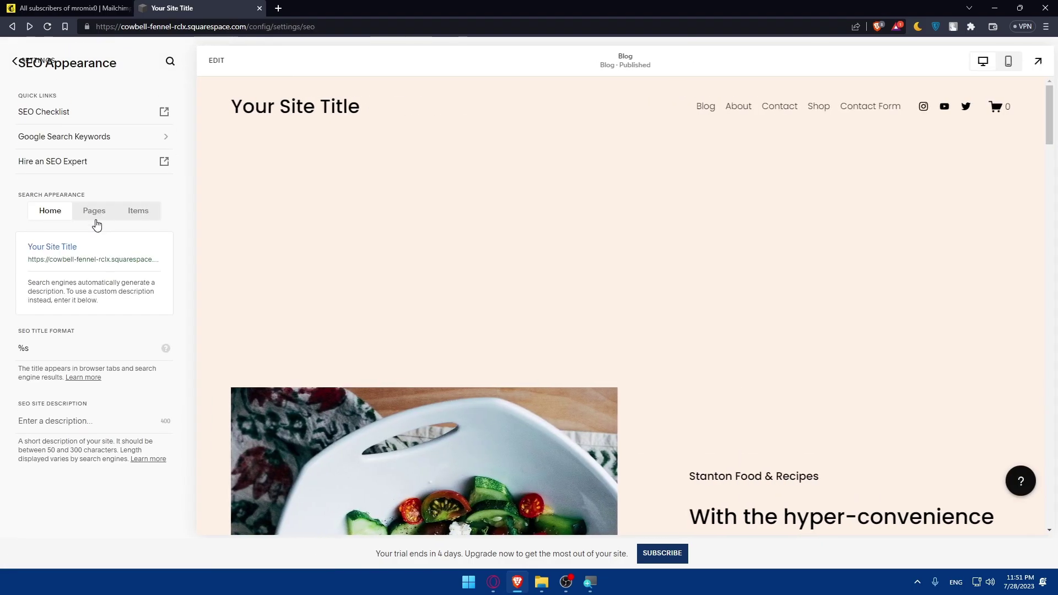
Return to Settings via the main menu and open All Extensions under Third Party Tools
key(alt+Left)
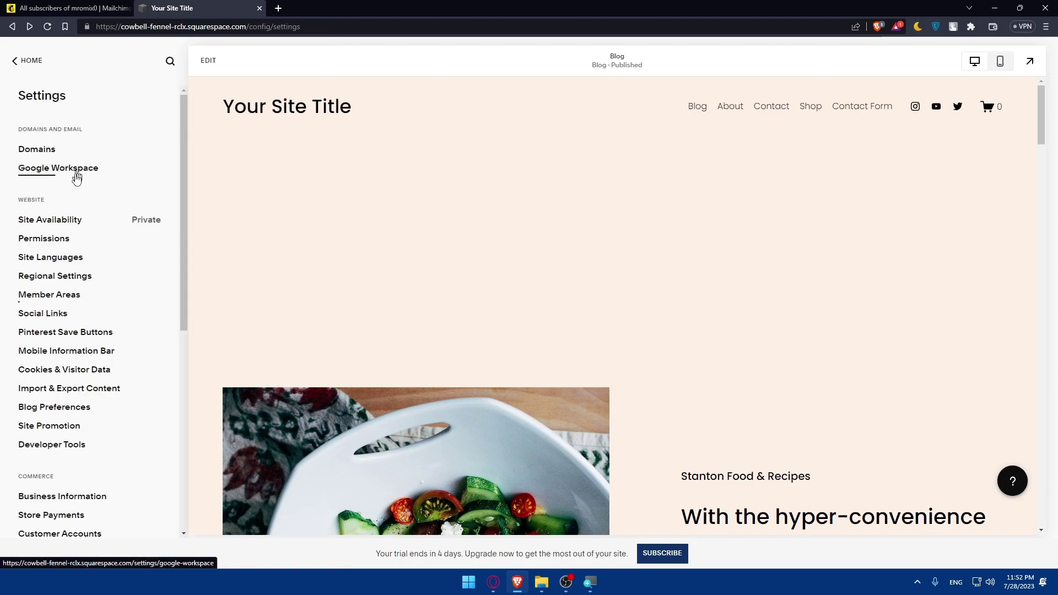
click(24, 58)
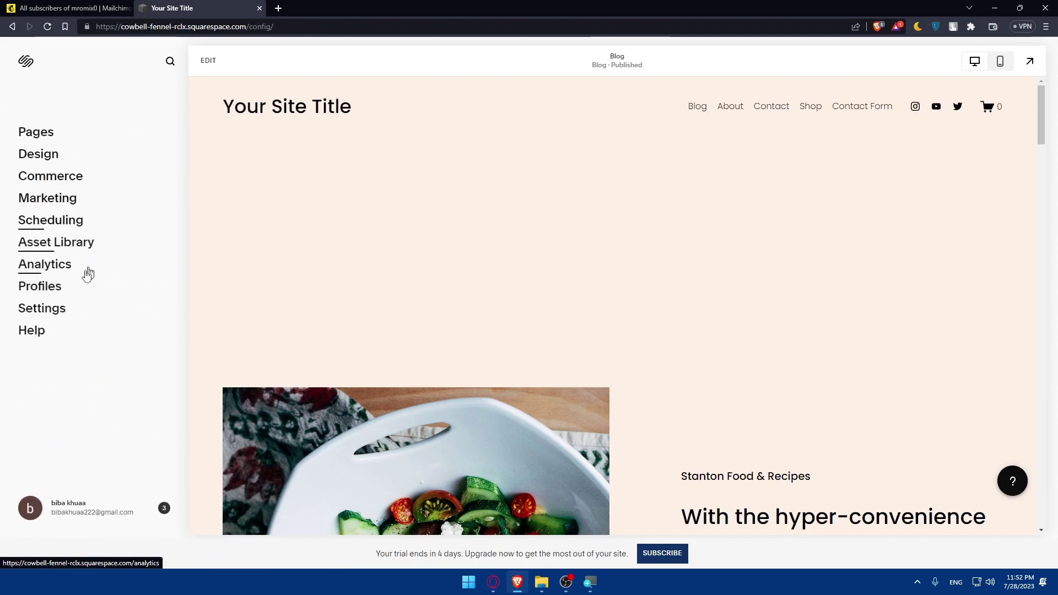
click(52, 307)
scroll(119, 220, down, 7)
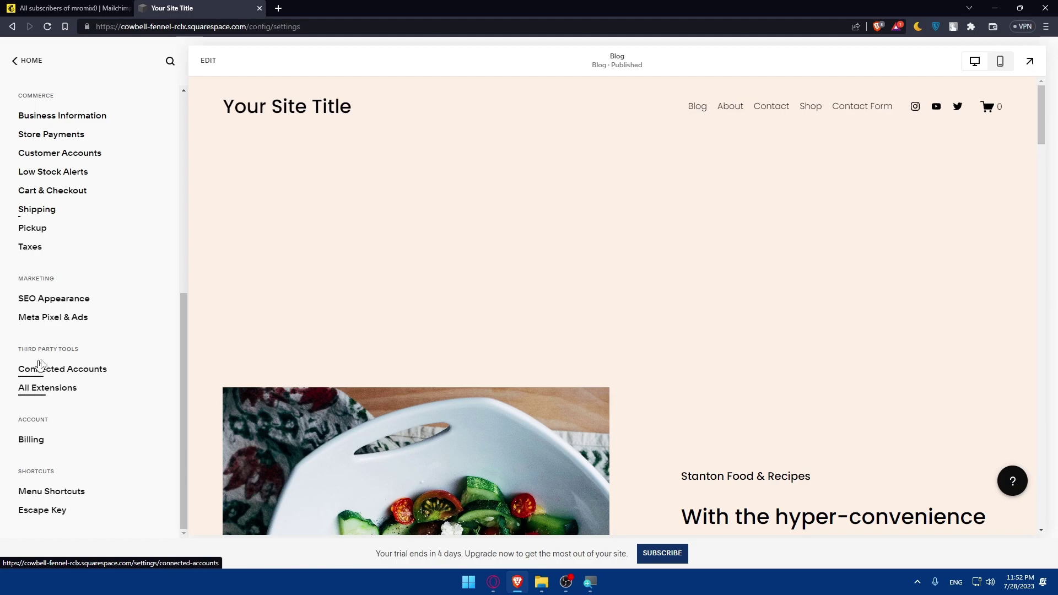
click(38, 390)
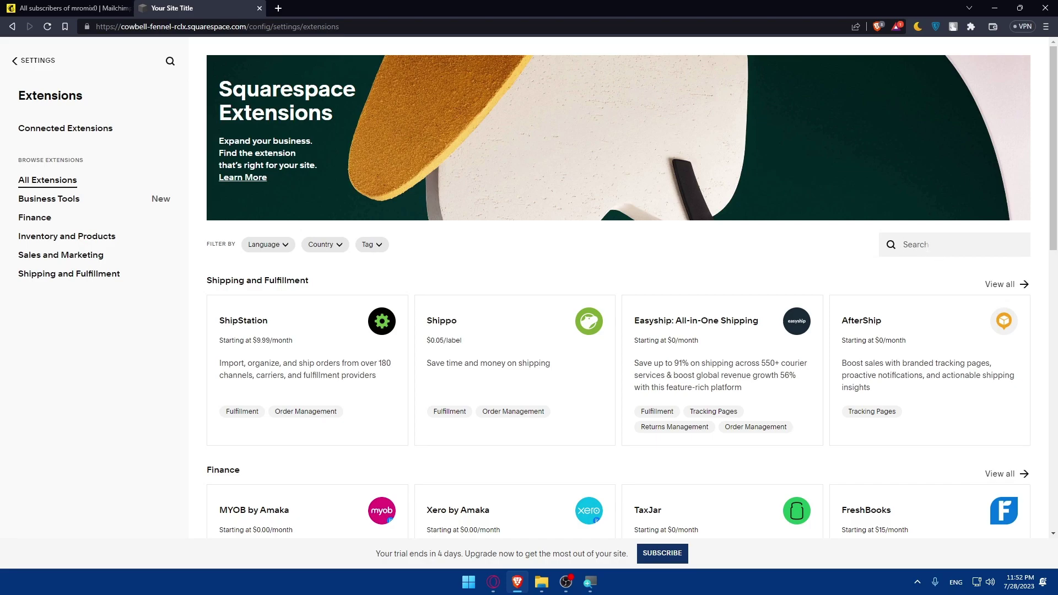
Search the extensions for Mailchimp and open the Mailchimp for Commerce card
click(927, 245)
text(maikl)
key(BackSpace)
text(lchimp)
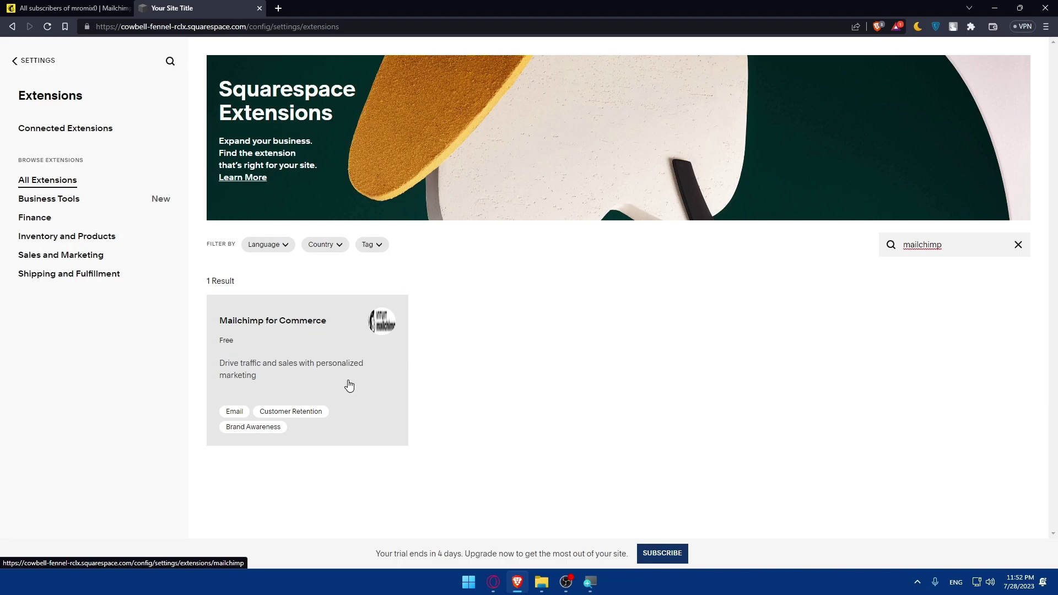
click(289, 385)
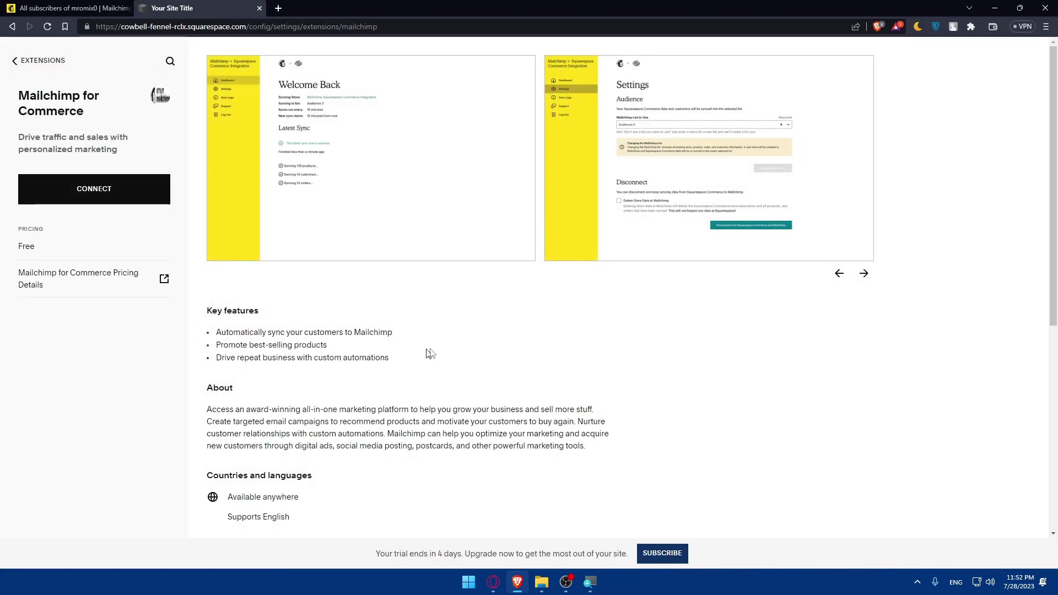
Look over the Mailchimp for Commerce details and choose CONNECT
scroll(553, 315, down, 6)
scroll(552, 316, up, 6)
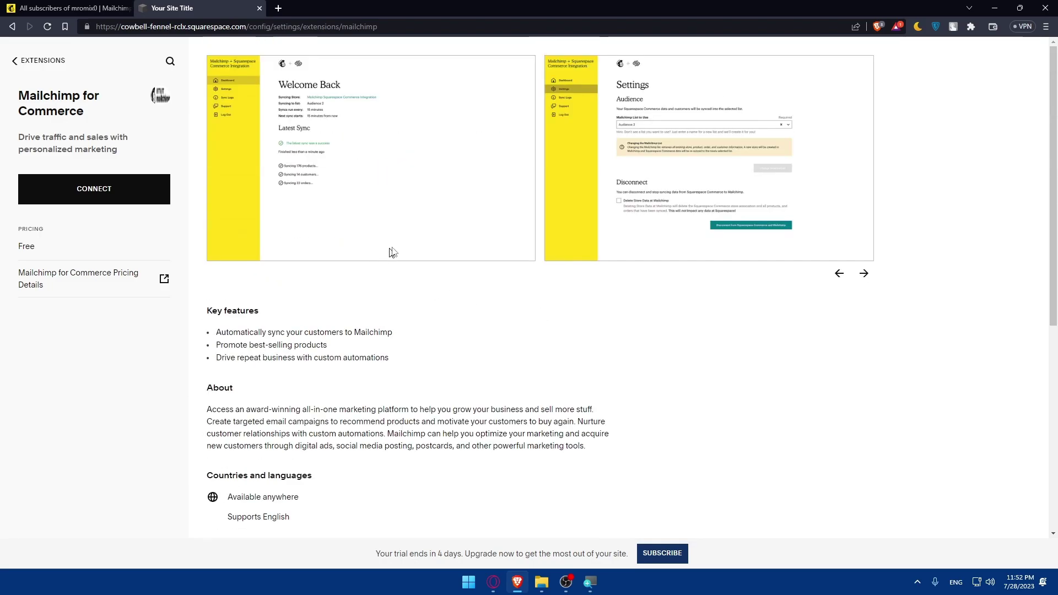
scroll(437, 386, down, 5)
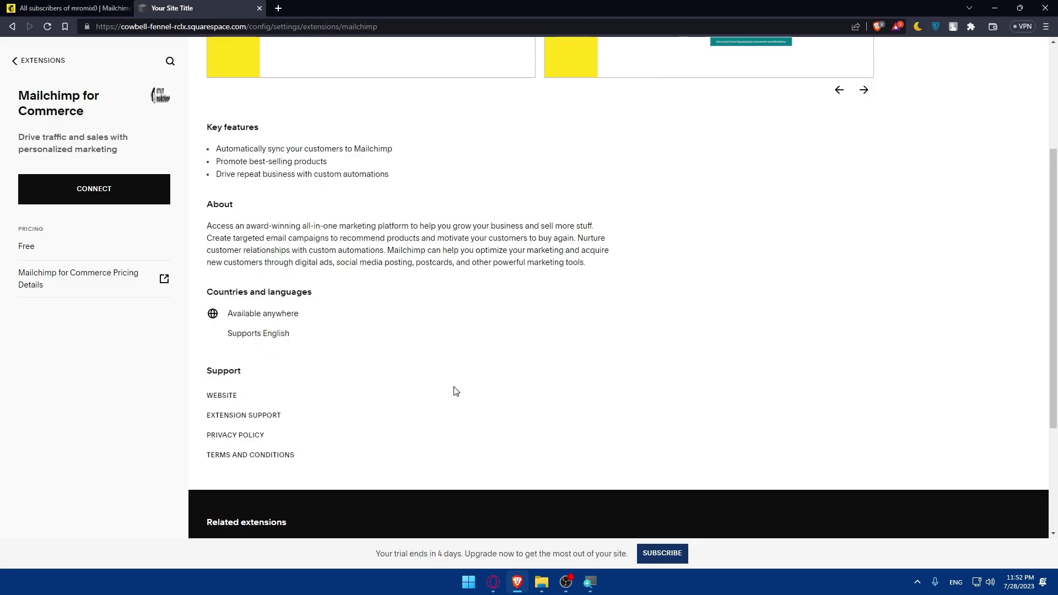
scroll(429, 346, up, 3)
scroll(226, 289, up, 2)
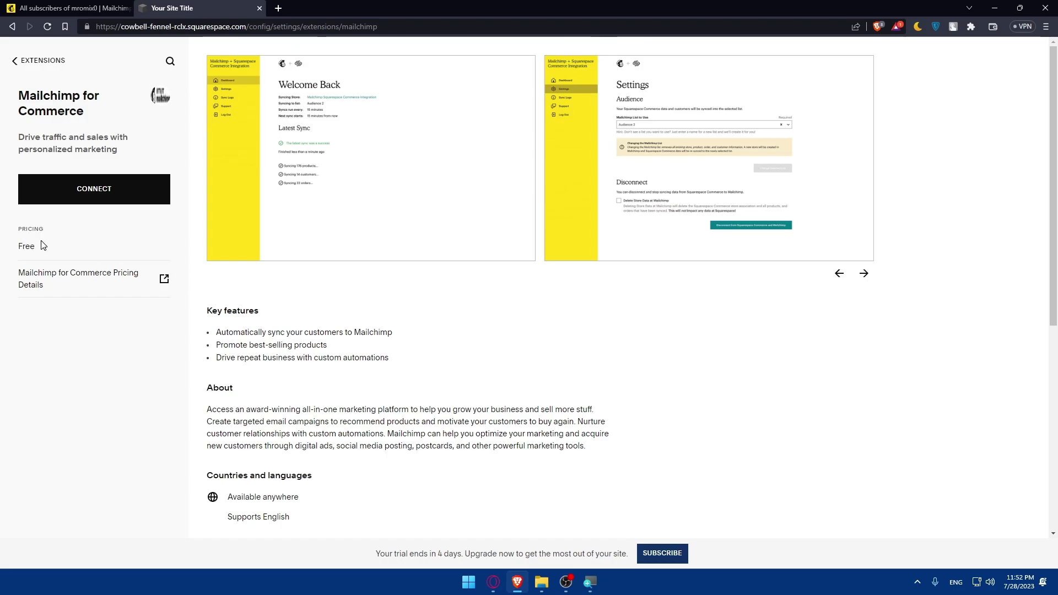
drag(41, 244, 8, 230)
click(105, 330)
click(83, 201)
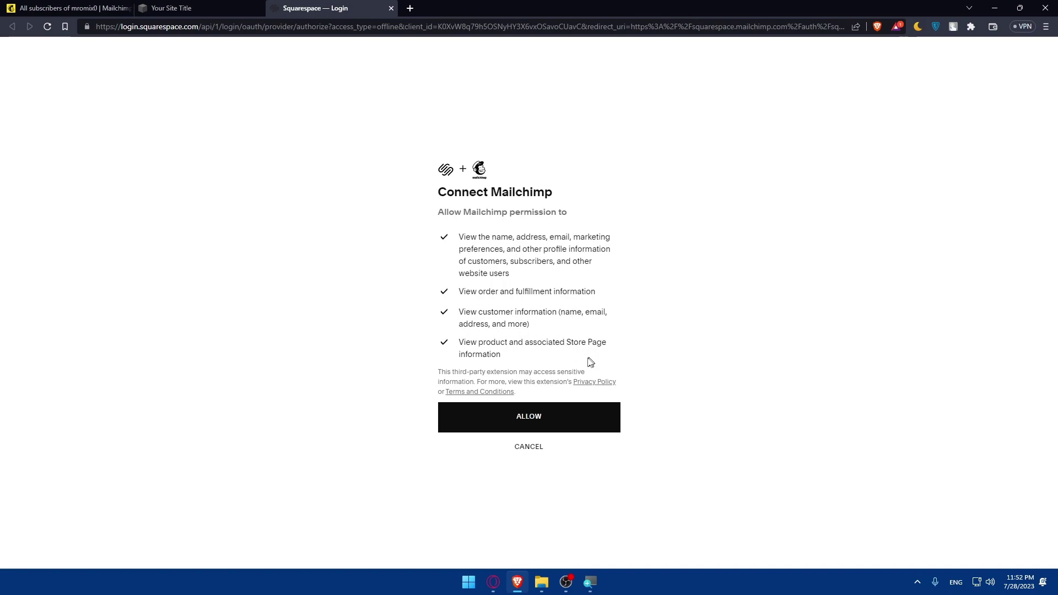
Allow Mailchimp access to the site's customer, order and product data
click(517, 417)
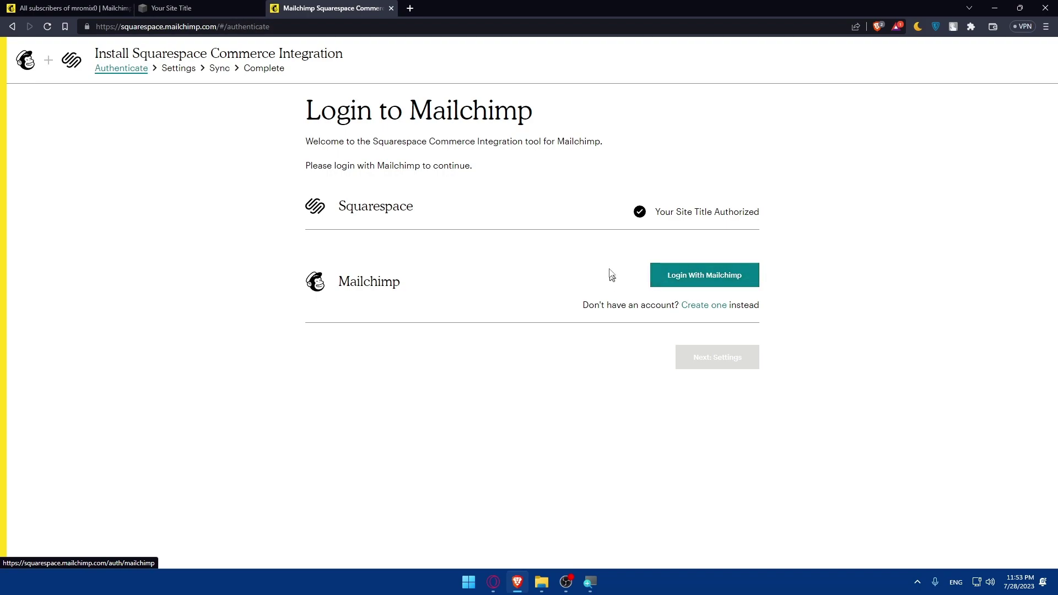
Log in to Mailchimp with the saved login and allow Squarespace Commerce access to the account
drag(646, 213, 832, 214)
click(834, 214)
click(709, 285)
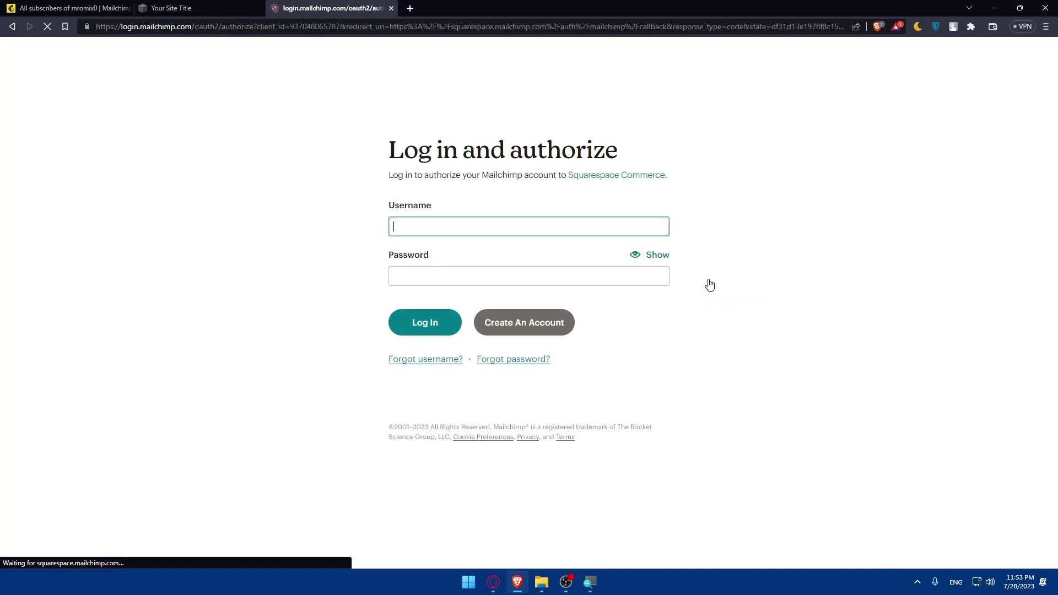
click(513, 226)
click(501, 254)
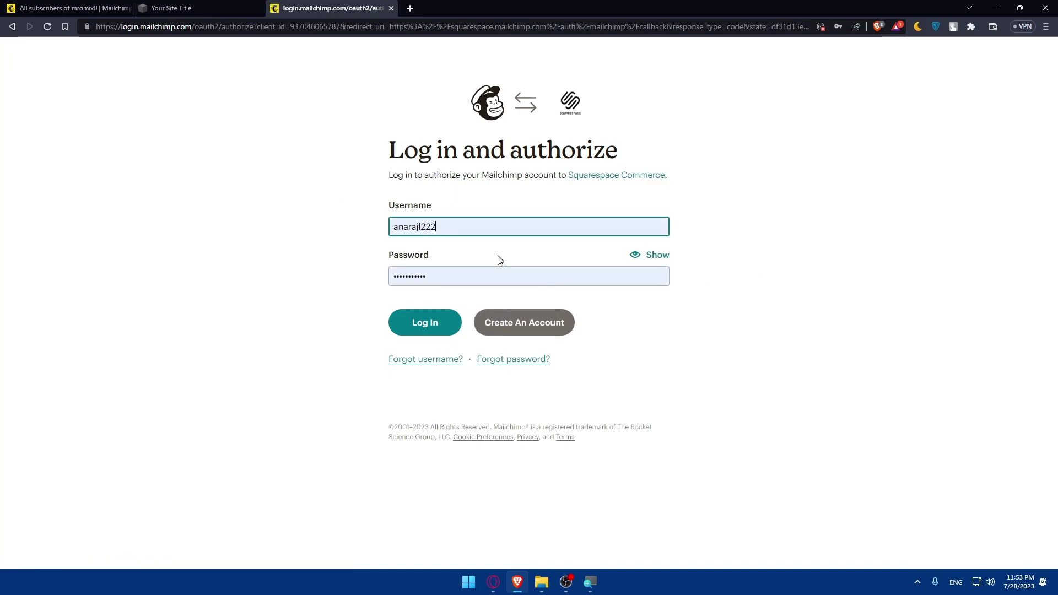
click(425, 324)
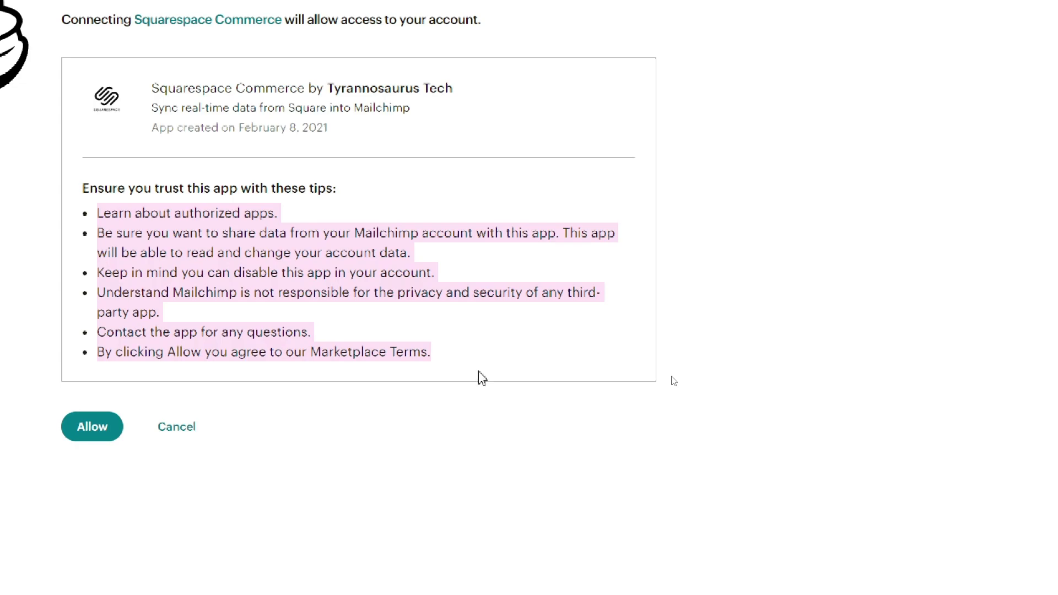
click(96, 427)
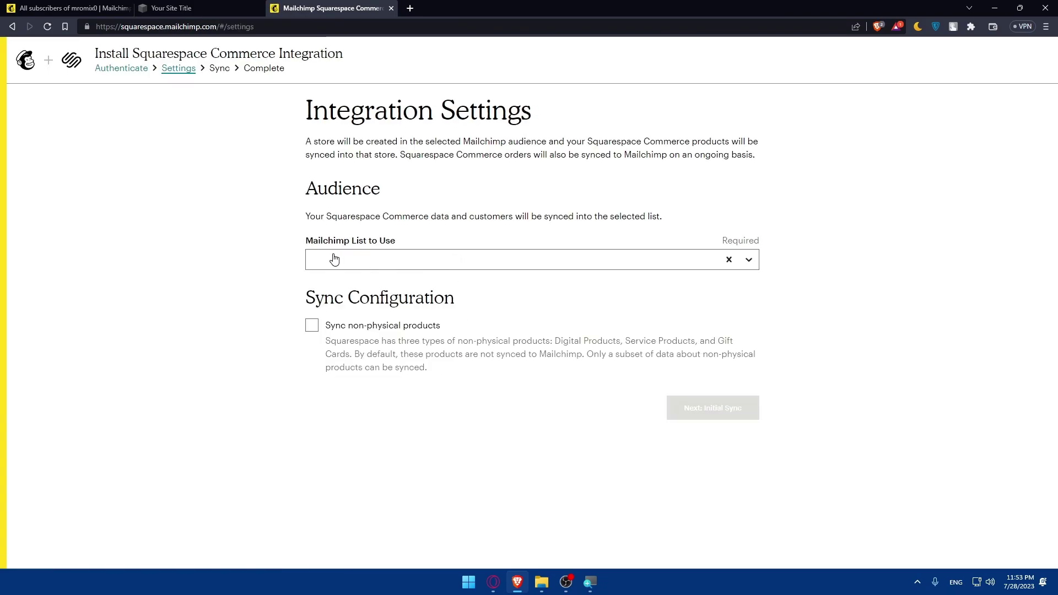
Sync into the mromix0 audience with non-physical products enabled, accept the warning, and start the initial sync
click(448, 264)
click(386, 287)
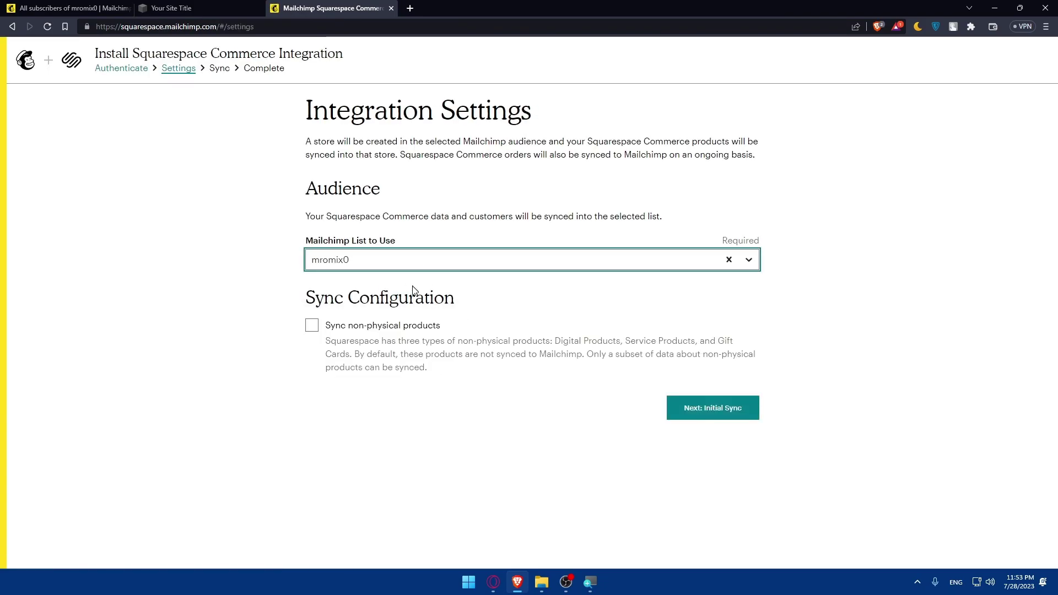
click(303, 322)
click(312, 326)
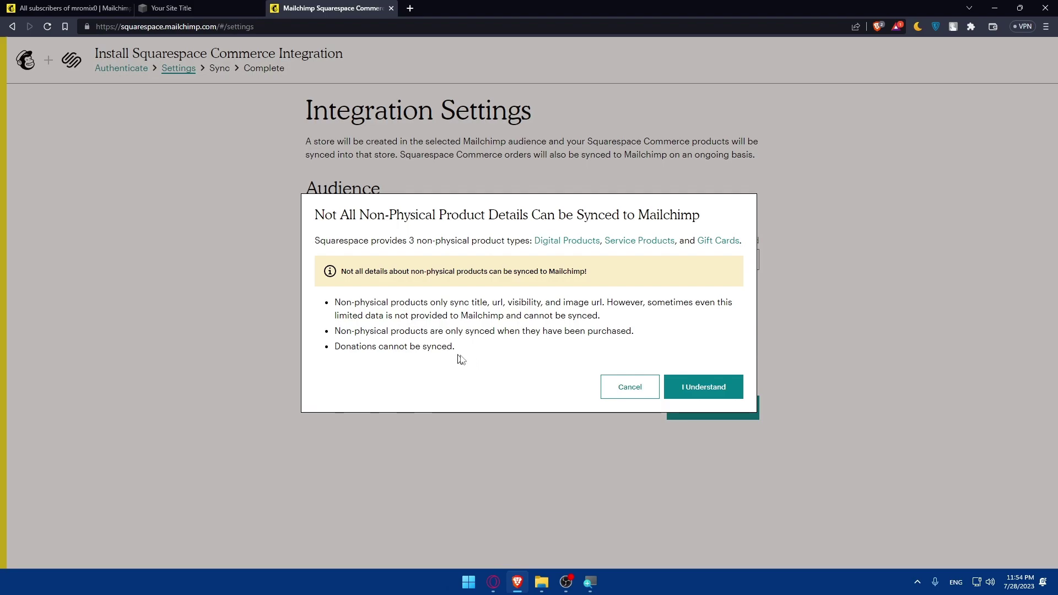
click(699, 383)
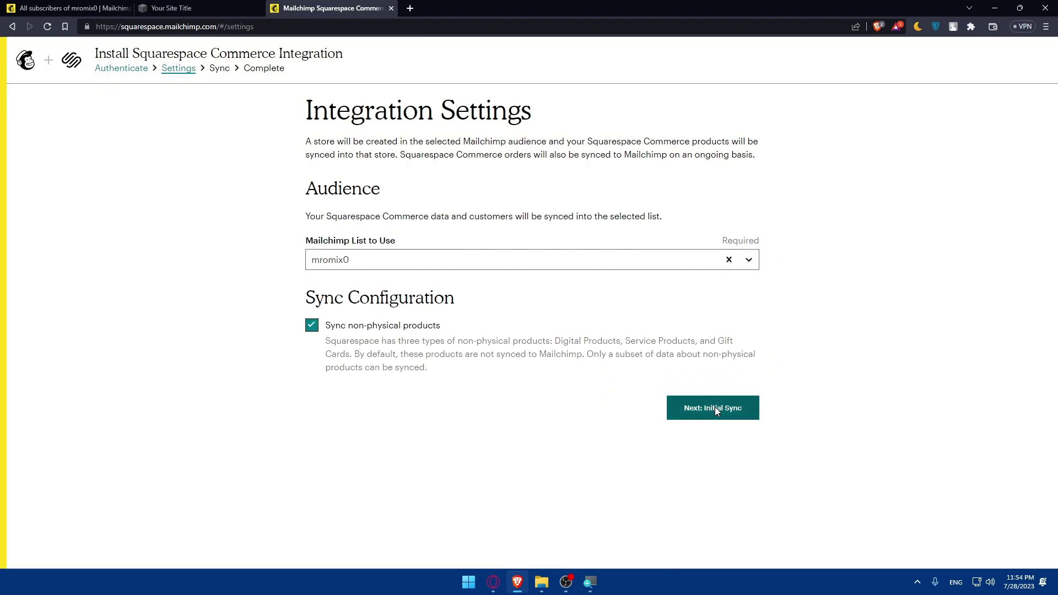
click(715, 407)
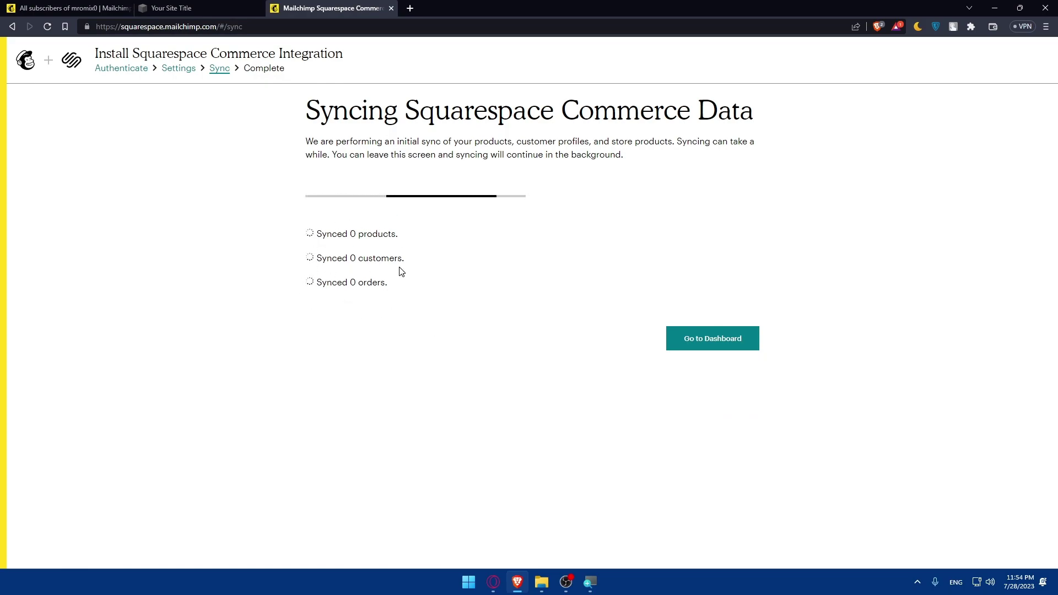
Glance at the Squarespace tab, then once the initial sync succeeds go to the integration dashboard
click(200, 16)
click(337, 16)
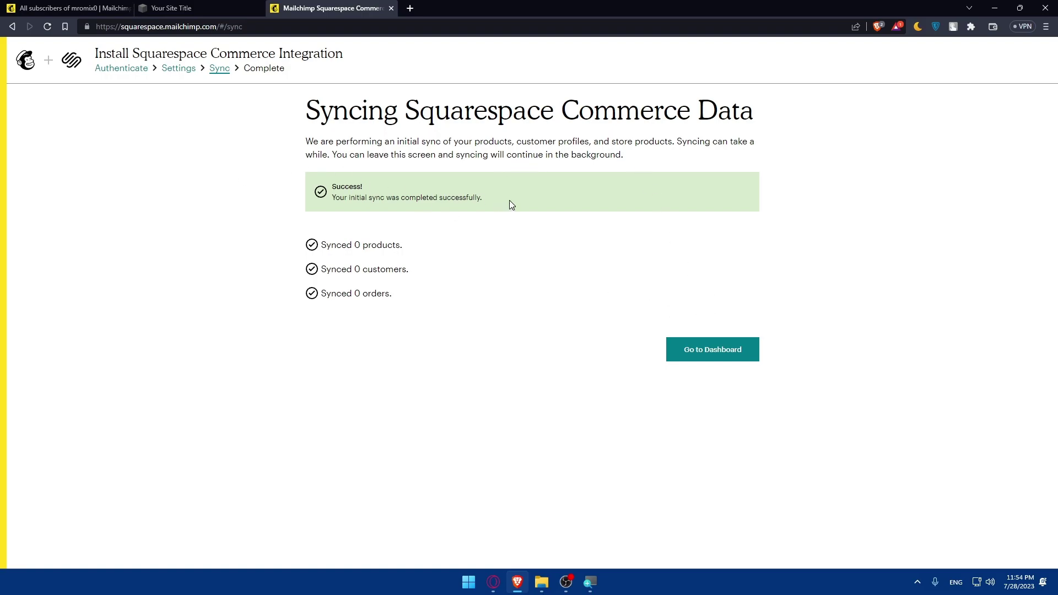
click(706, 356)
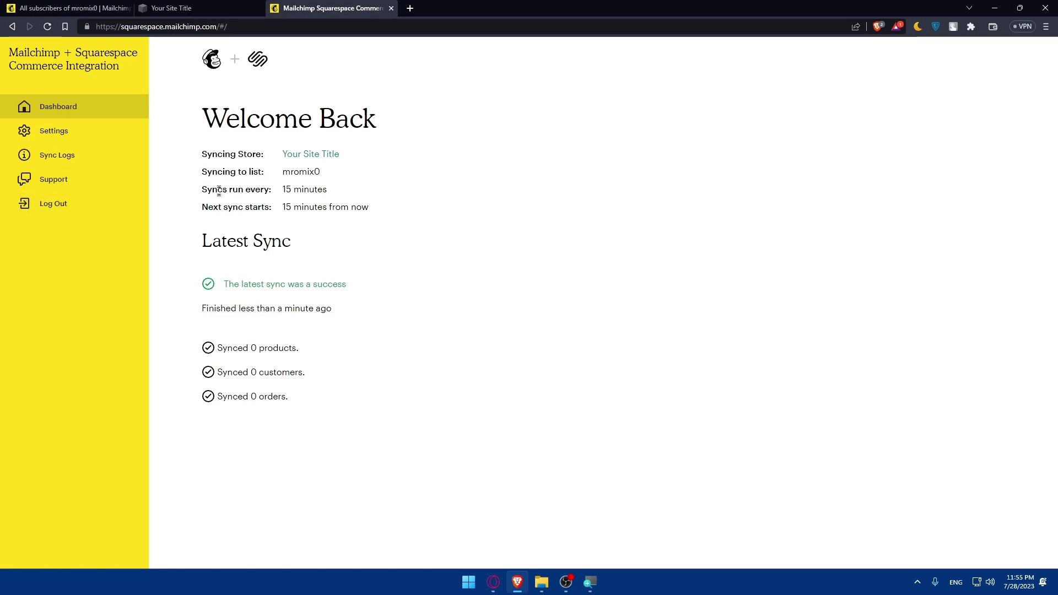
Highlight the dashboard's syncing store name, the mromix0 audience and the 15-minute sync interval
drag(202, 154, 373, 158)
click(373, 158)
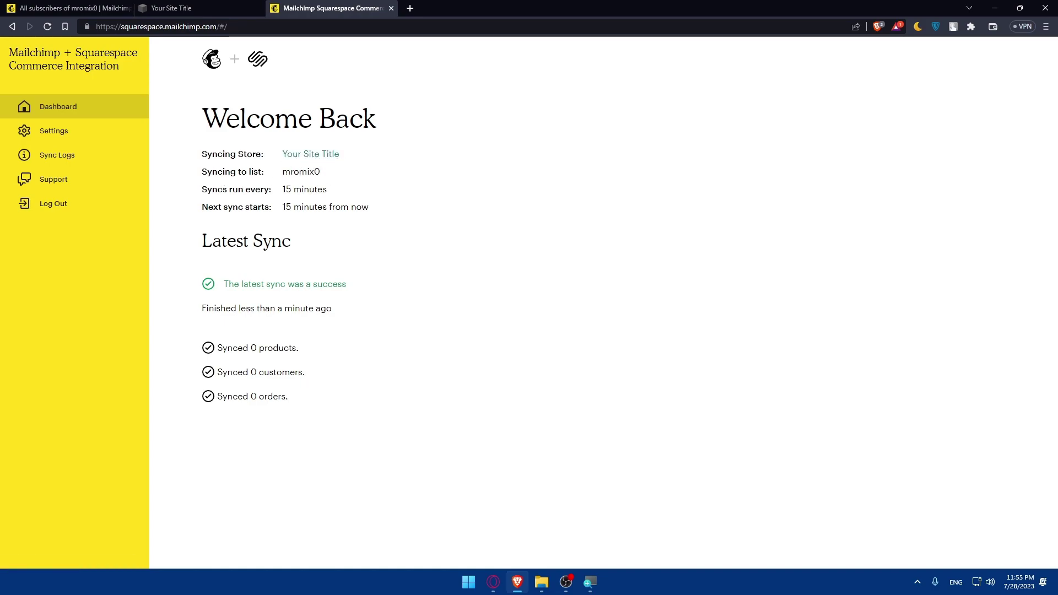
drag(283, 172, 330, 178)
click(329, 177)
drag(282, 189, 376, 197)
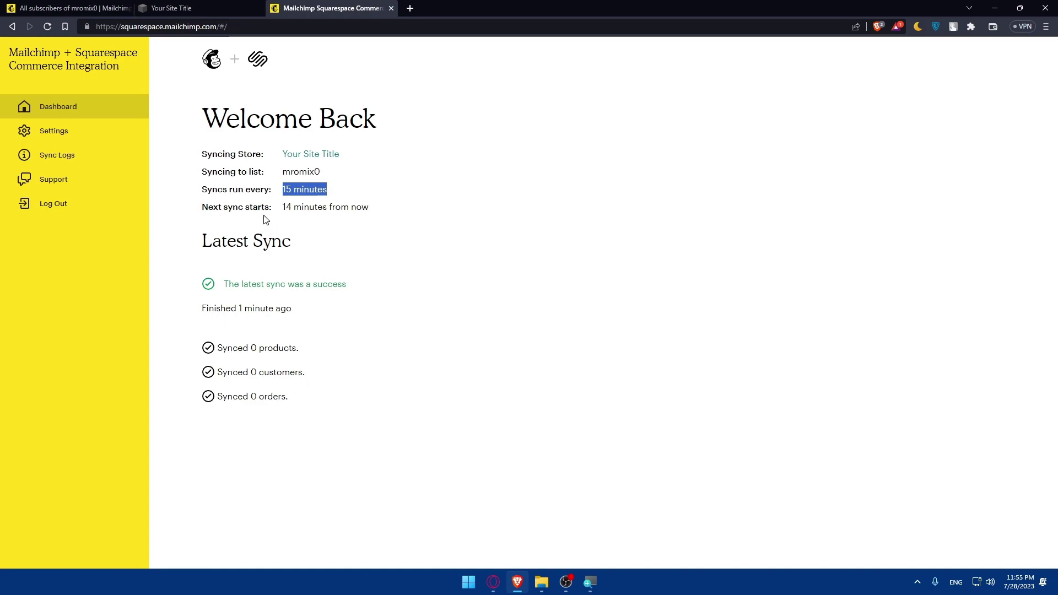
Highlight the next-sync countdown and synced counts, view the empty Sync Logs, then close the integration tab
drag(283, 212, 285, 207)
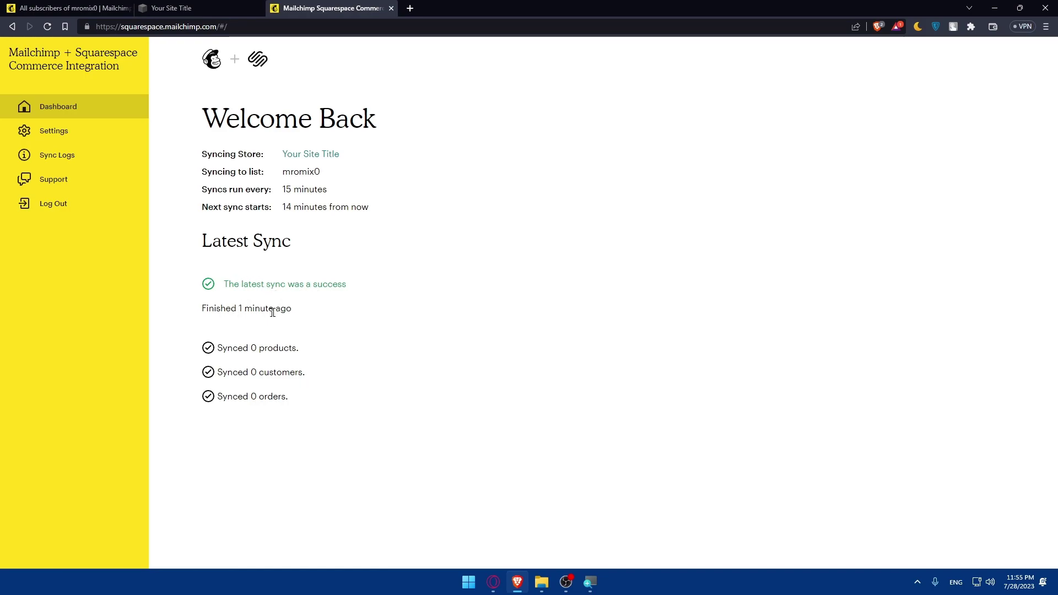
drag(309, 404, 233, 336)
click(376, 425)
click(91, 154)
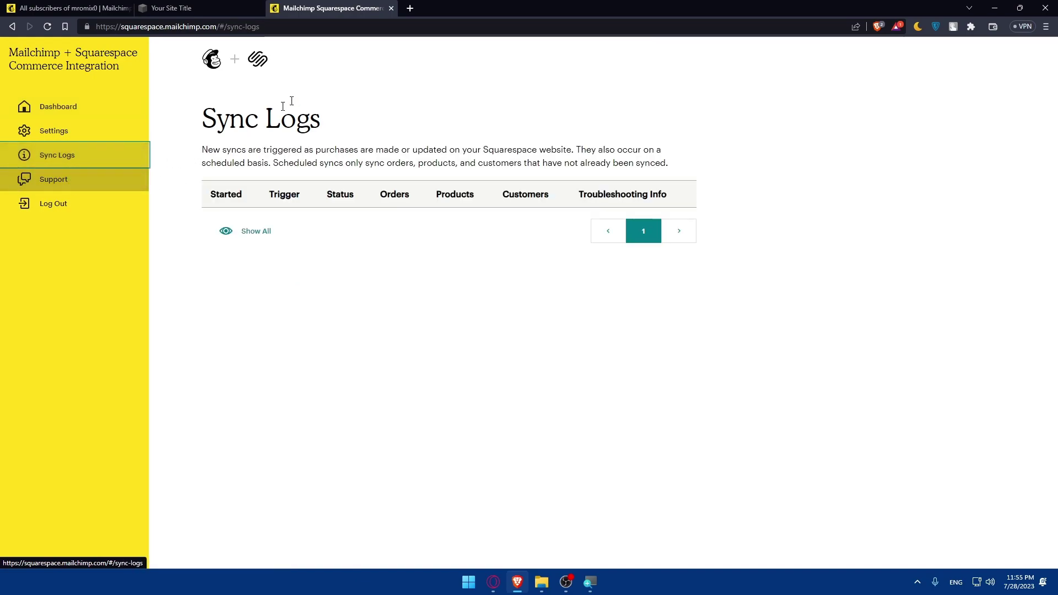
click(391, 9)
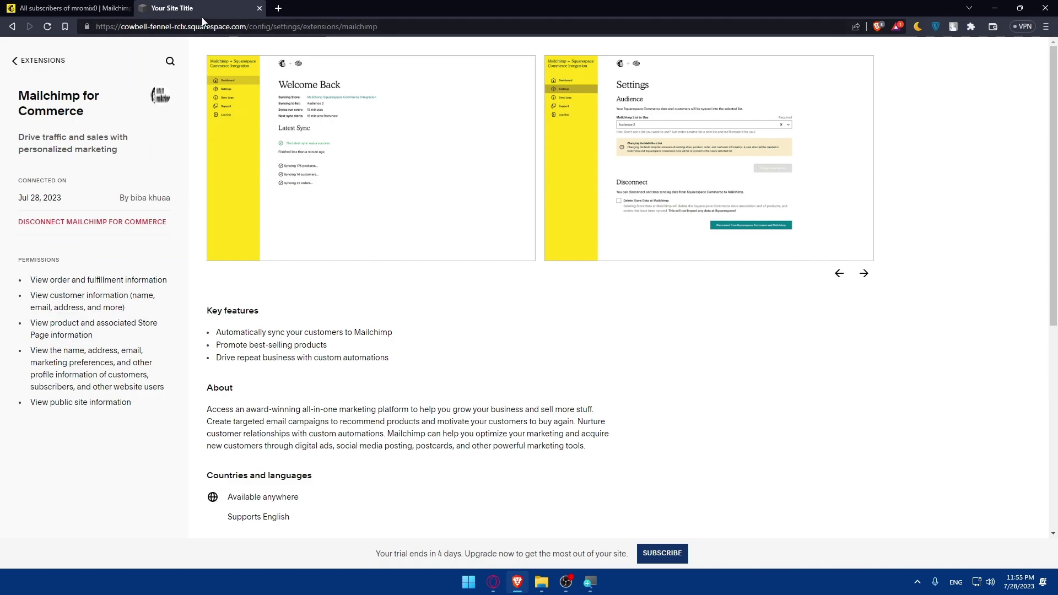
Go back to the Squarespace extensions listing and scroll through the site preview
click(26, 57)
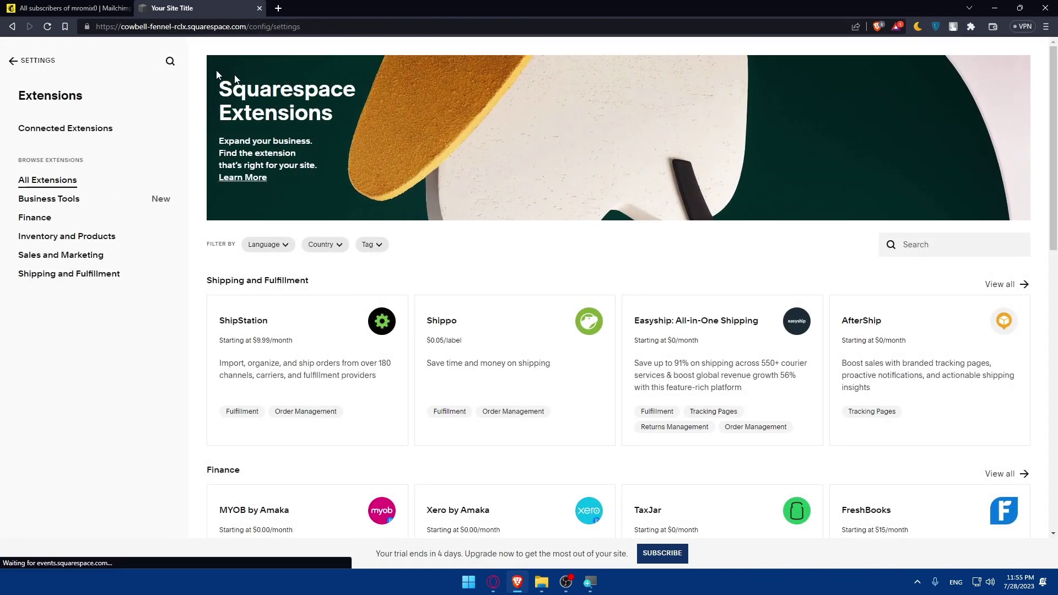
scroll(510, 215, down, 10)
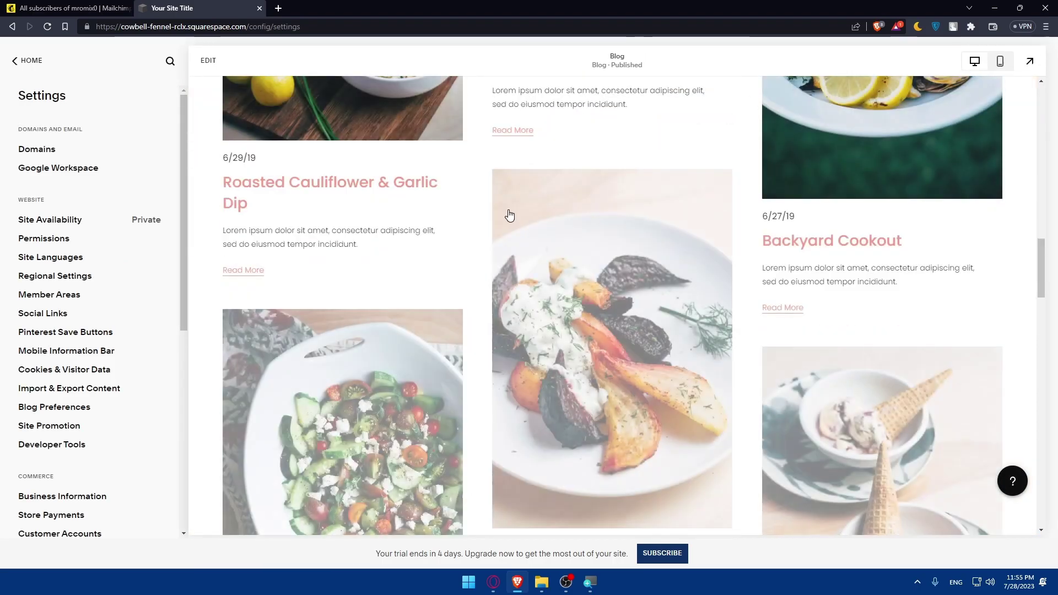
scroll(508, 212, down, 10)
scroll(447, 243, up, 6)
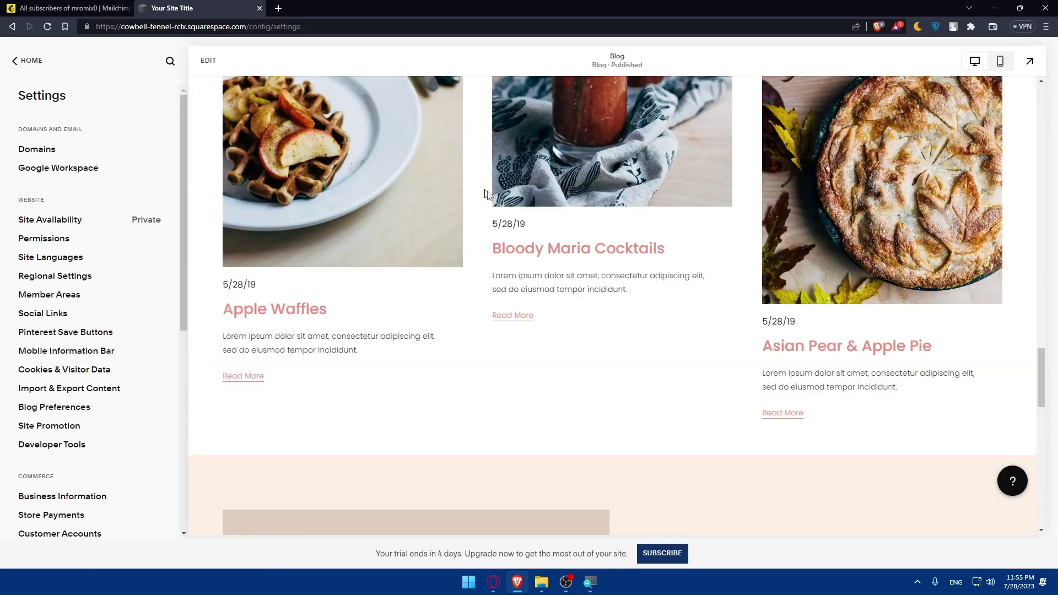
scroll(490, 199, up, 15)
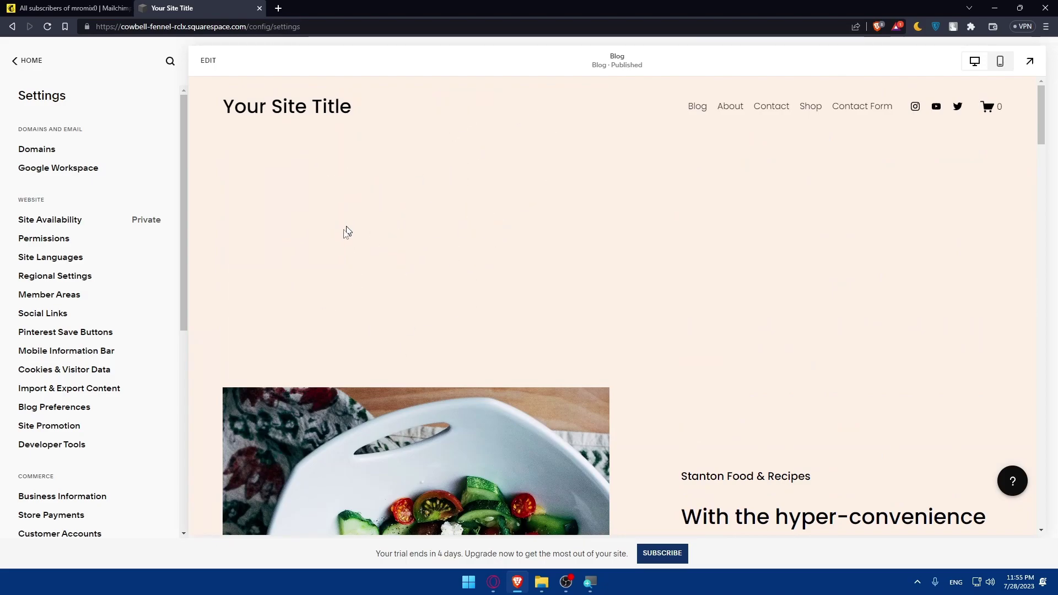
Check the Mailchimp audience contacts, then return to Squarespace and open the full extensions catalogue
click(69, 7)
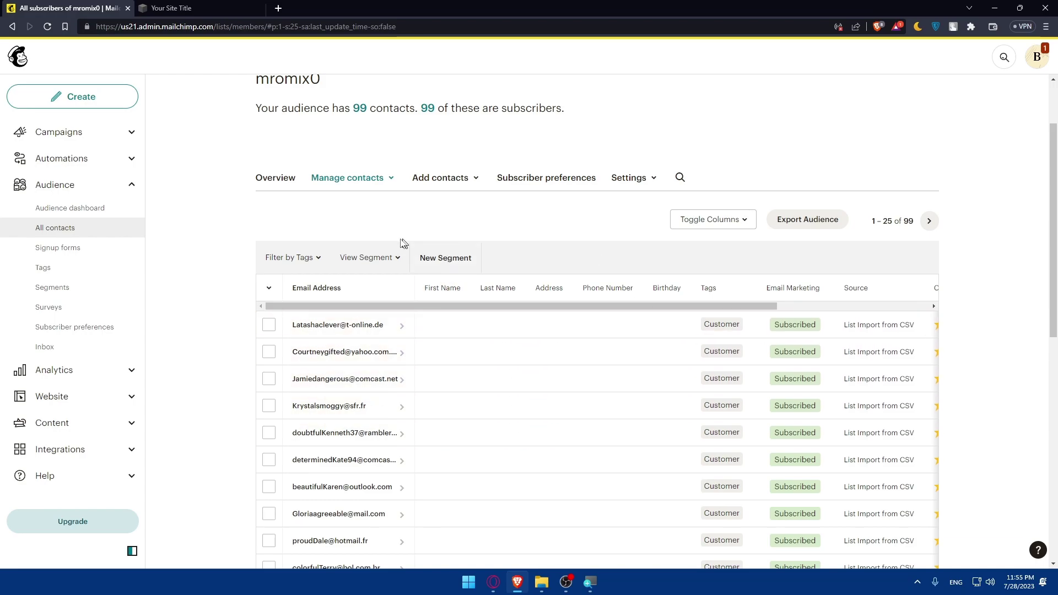
click(204, 8)
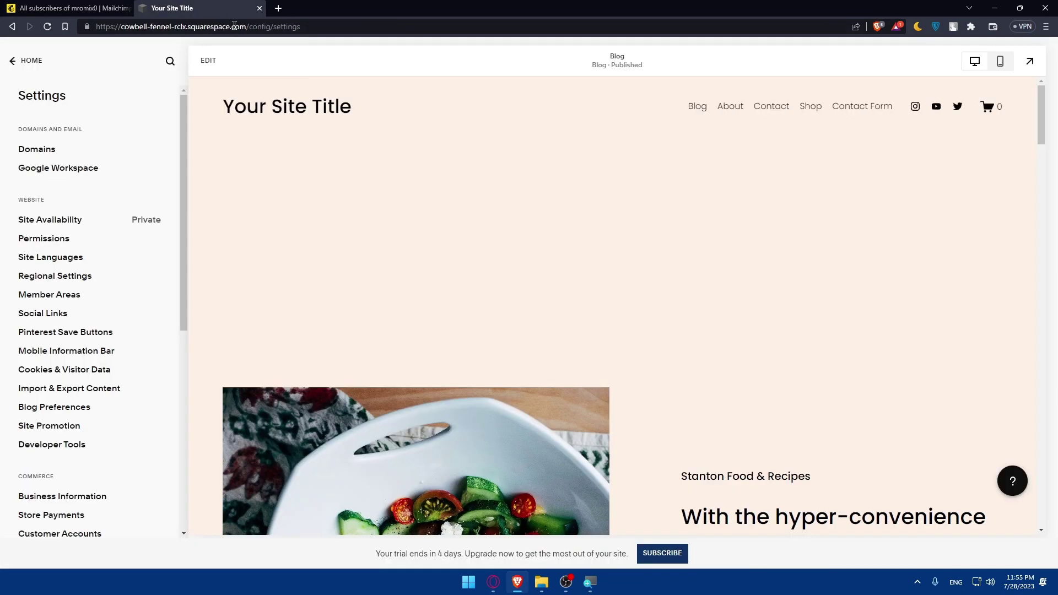
scroll(147, 267, down, 7)
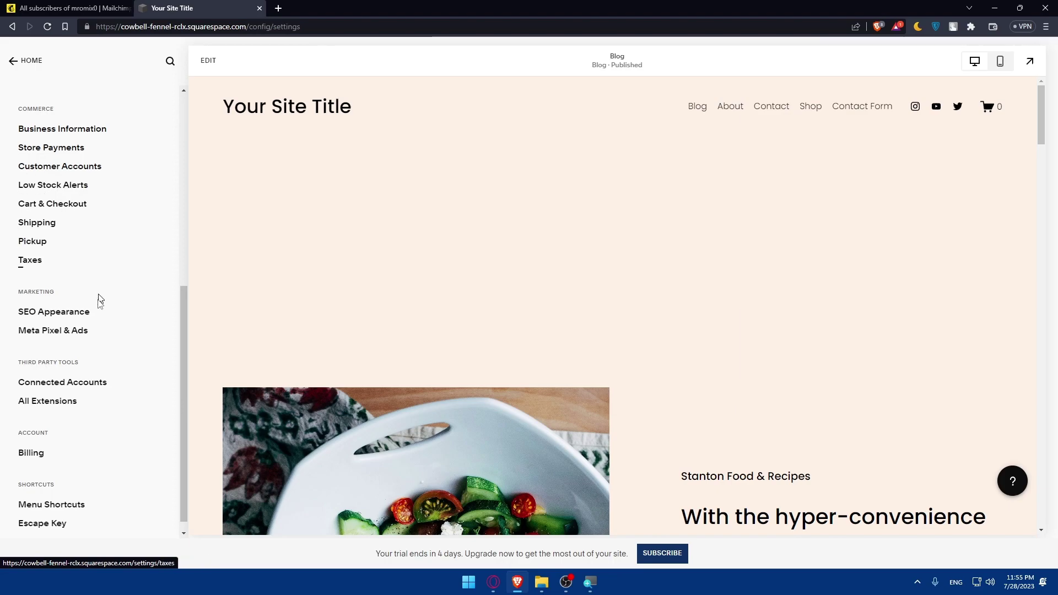
click(49, 399)
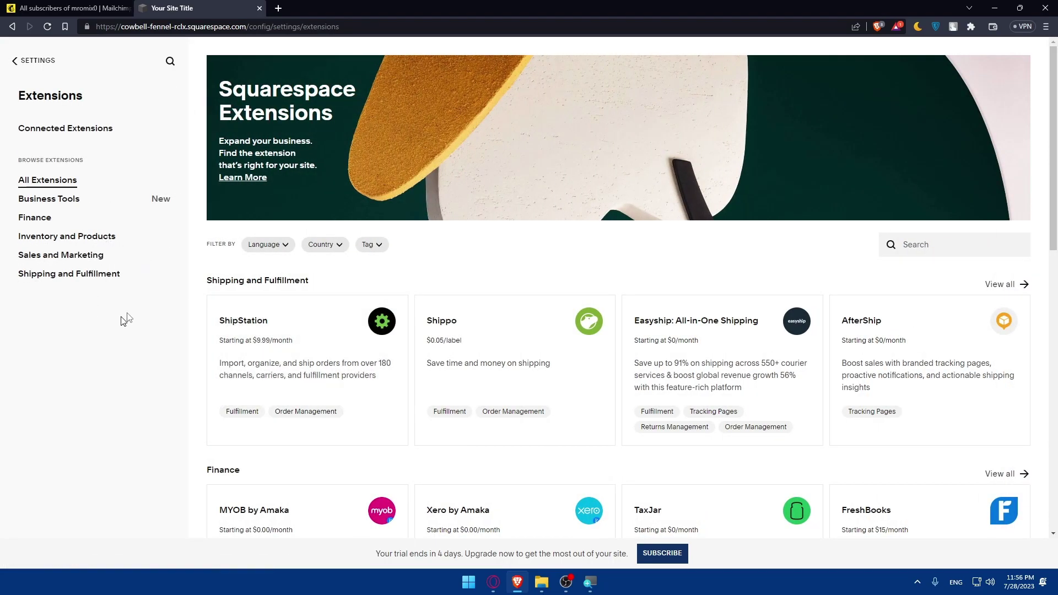
Filter to Connected Extensions and open Mailchimp for Commerce's Details from its options menu
click(113, 128)
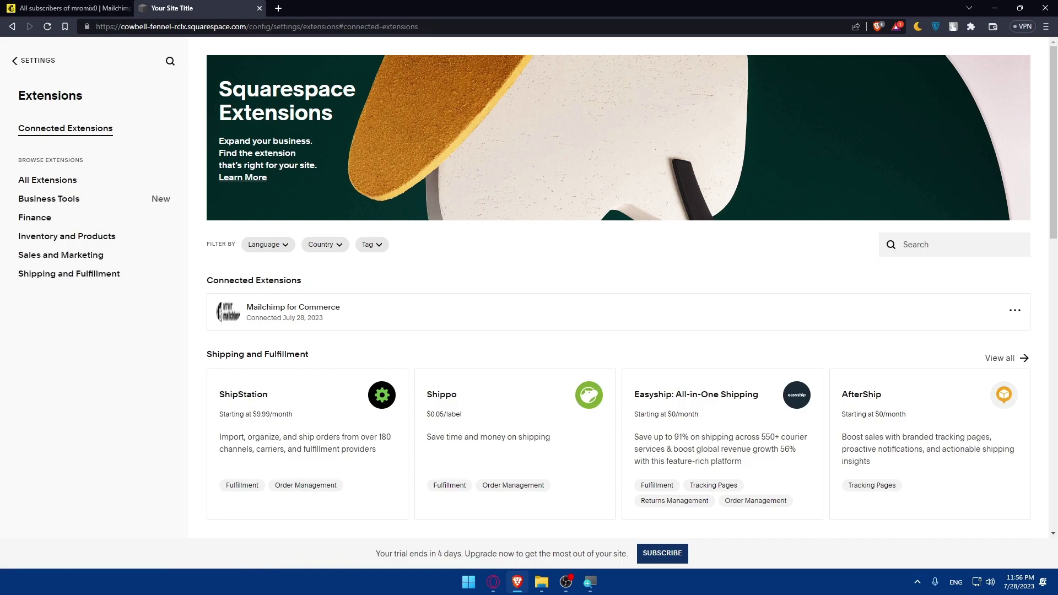
click(1014, 311)
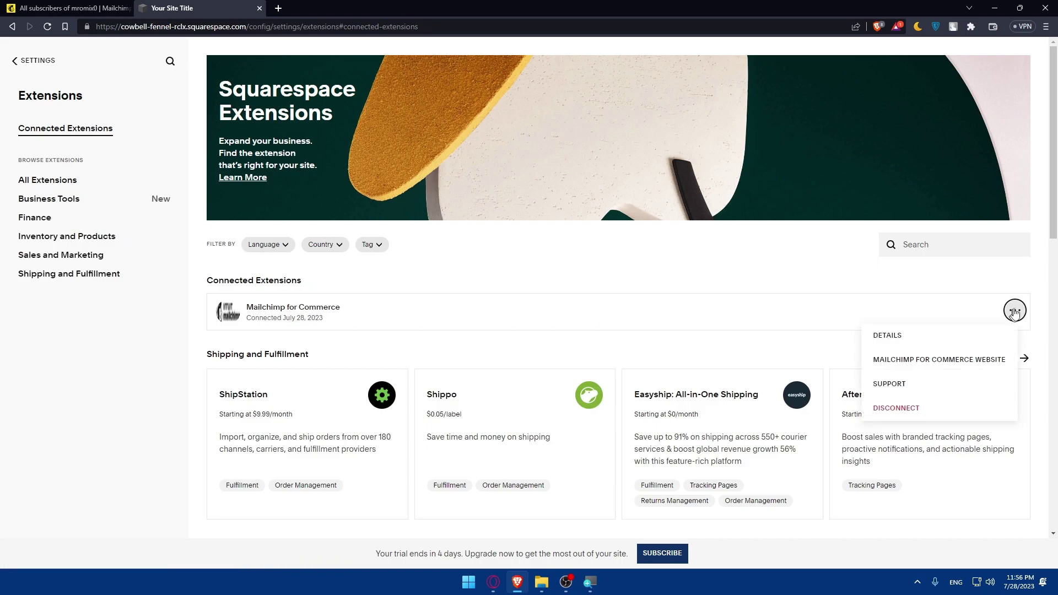
click(938, 340)
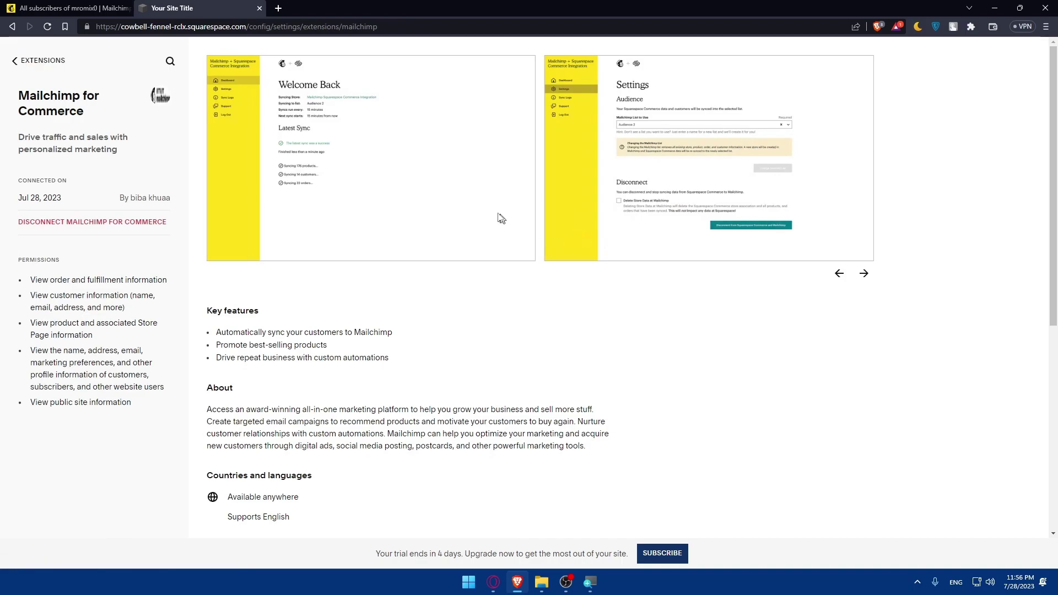
click(116, 222)
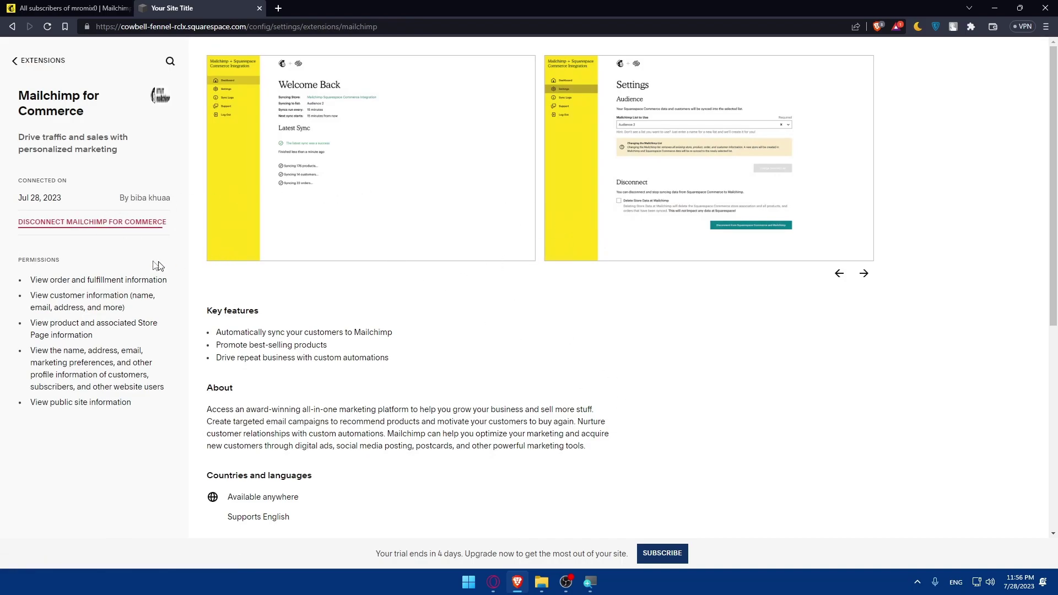